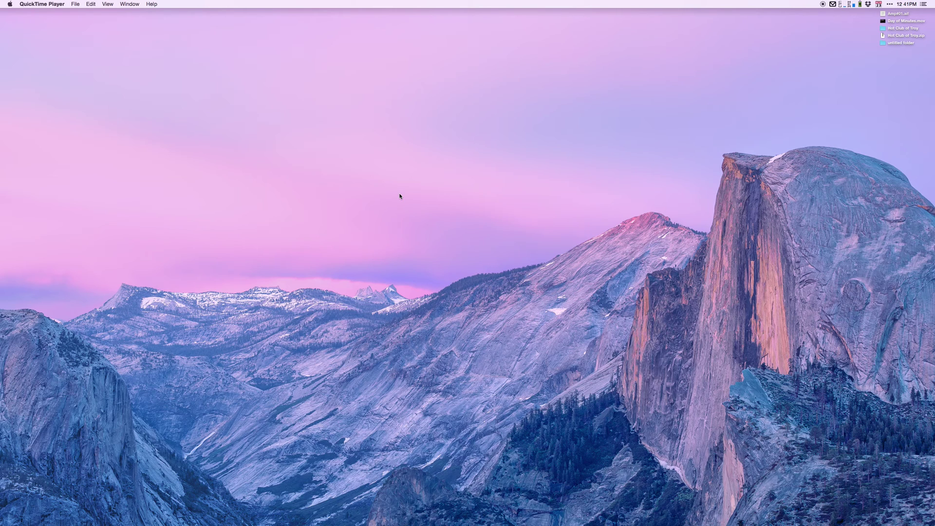
# Glance at the JACK downloads page, then hide it to get back to the desktop.
pyautogui.moveTo(0, 200)
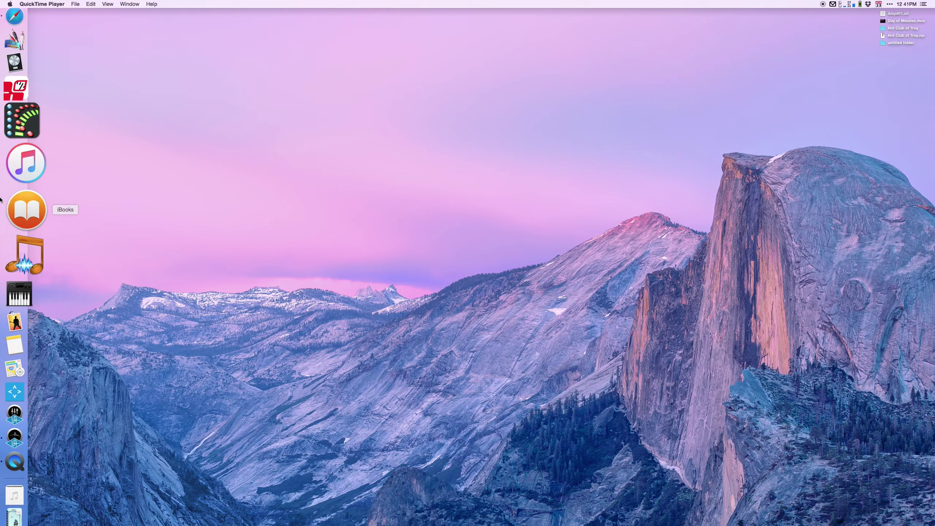
pyautogui.click(312, 199)
pyautogui.hscroll(3, 312, 200)
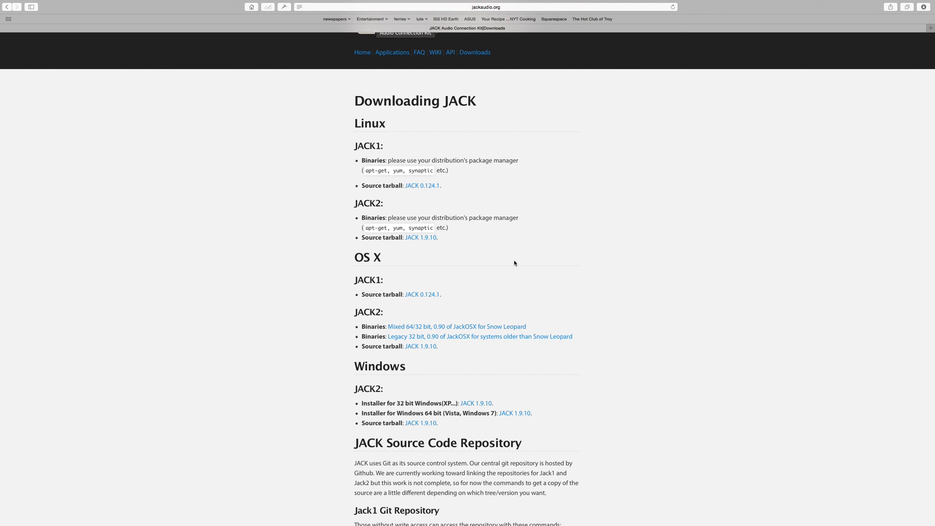
pyautogui.press('super+h')
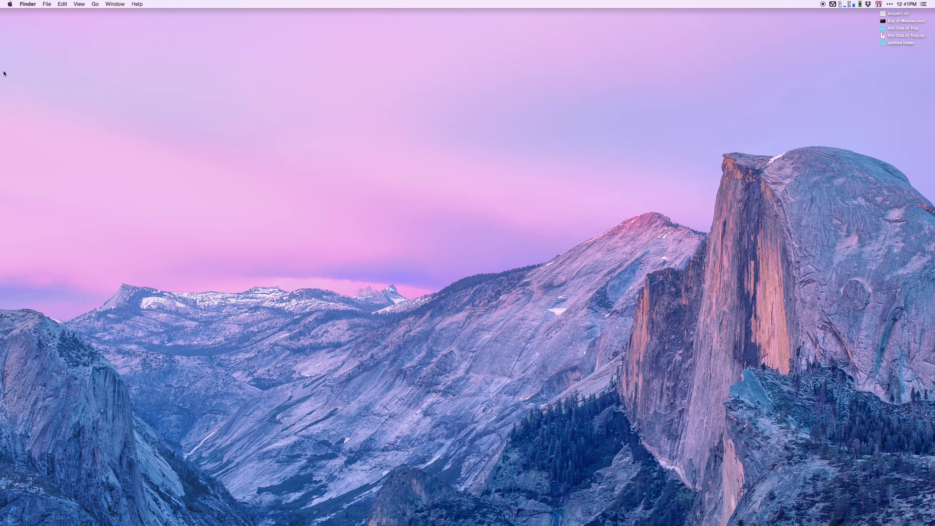
# In Finder, go to Applications › Jack and select JackPilot.
pyautogui.moveTo(2, 63)
pyautogui.click(30, 36)
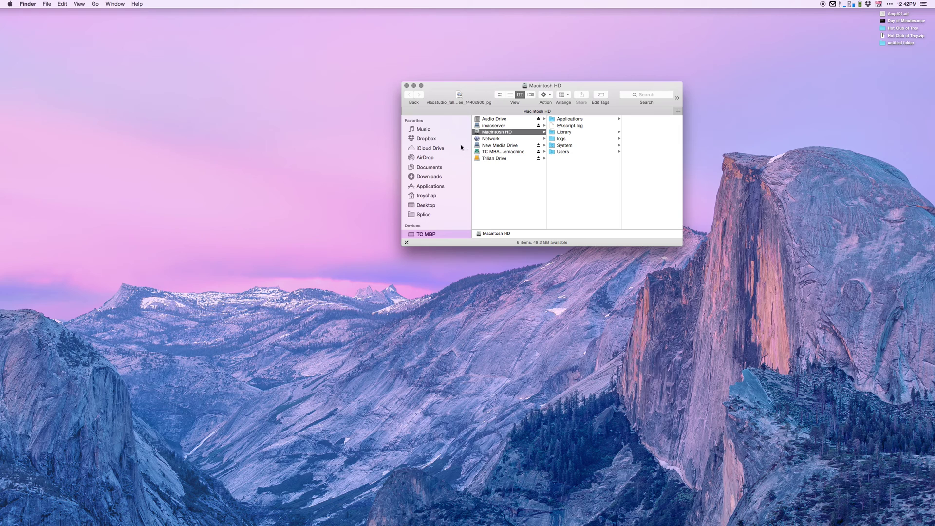
pyautogui.click(438, 187)
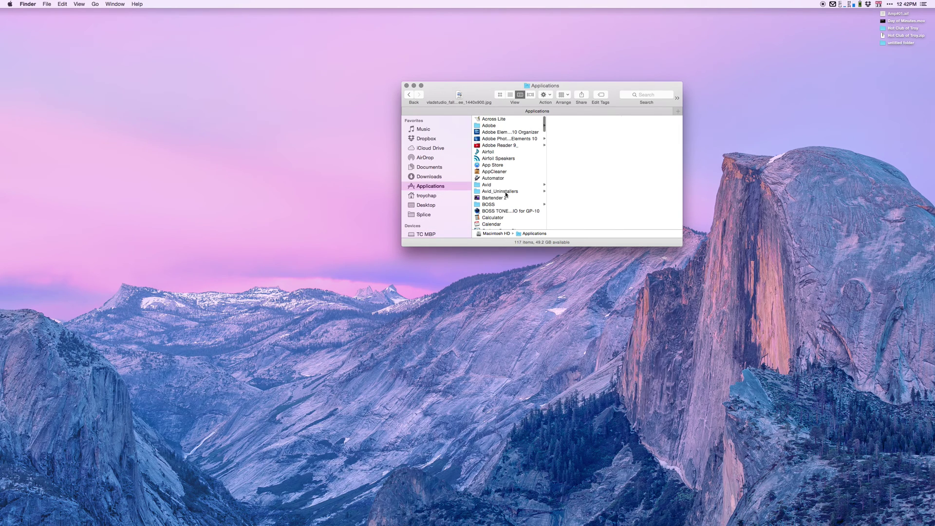
pyautogui.scroll(-5, 506, 195)
pyautogui.scroll(-8, 505, 195)
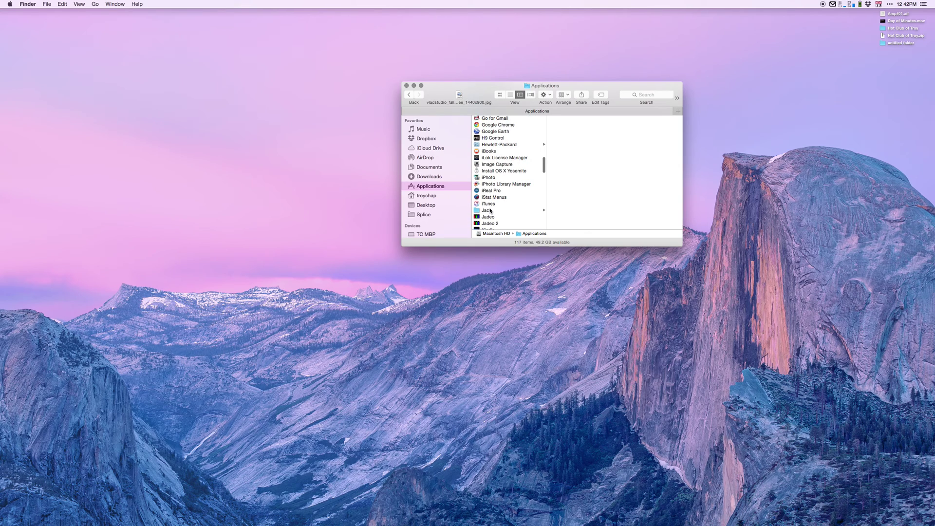
pyautogui.click(490, 209)
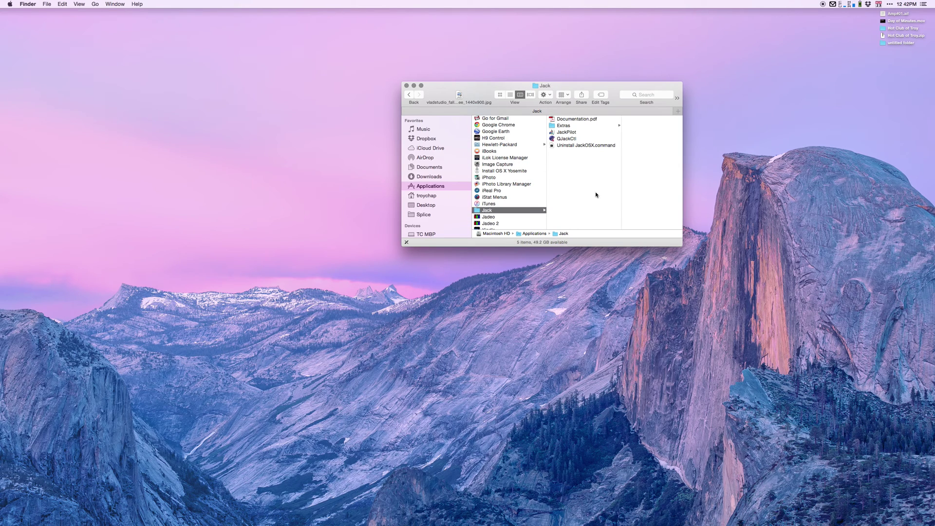
pyautogui.click(567, 133)
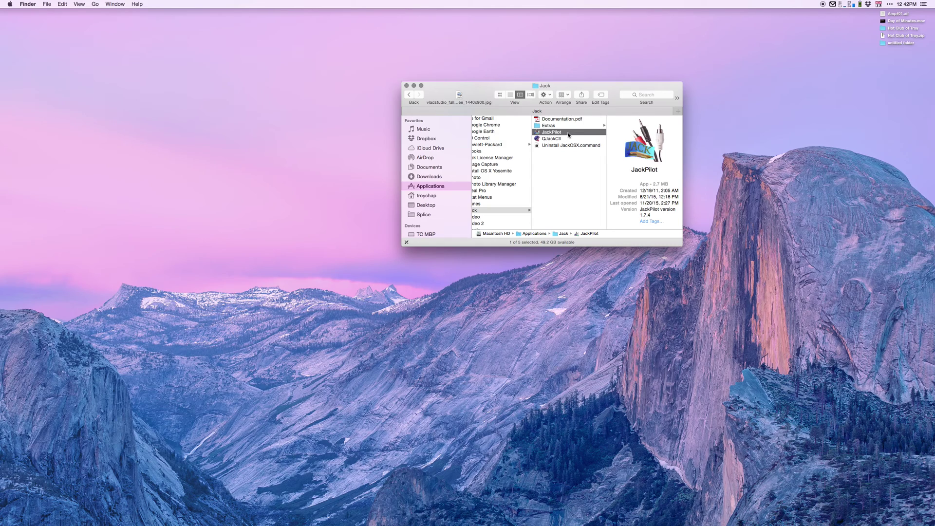
# Flick between desktop spaces and come back to the Jack folder window.
pyautogui.hotkey('ctrl', 'Right')
pyautogui.hotkey('ctrl', 'Right')
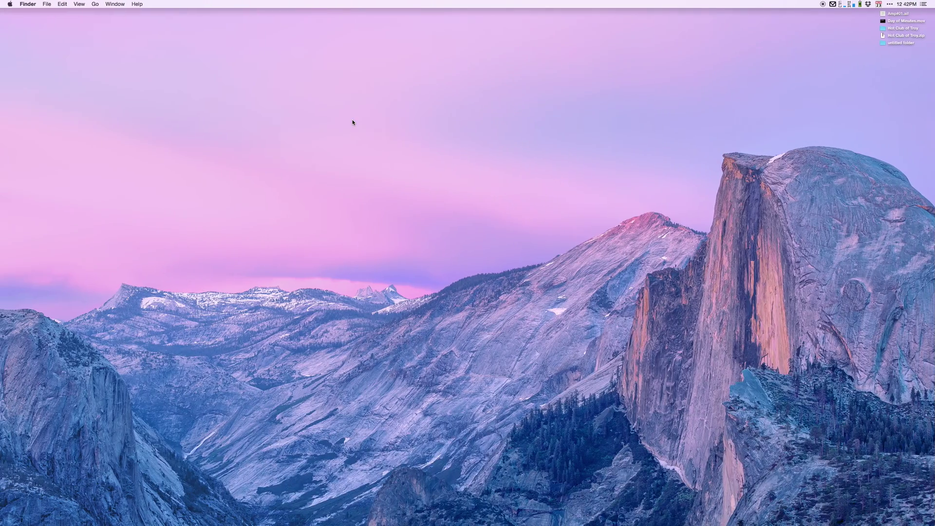
pyautogui.hotkey('ctrl', 'Left')
pyautogui.hotkey('ctrl', 'Left')
pyautogui.hotkey('ctrl', 'Right')
pyautogui.hotkey('ctrl', 'Left')
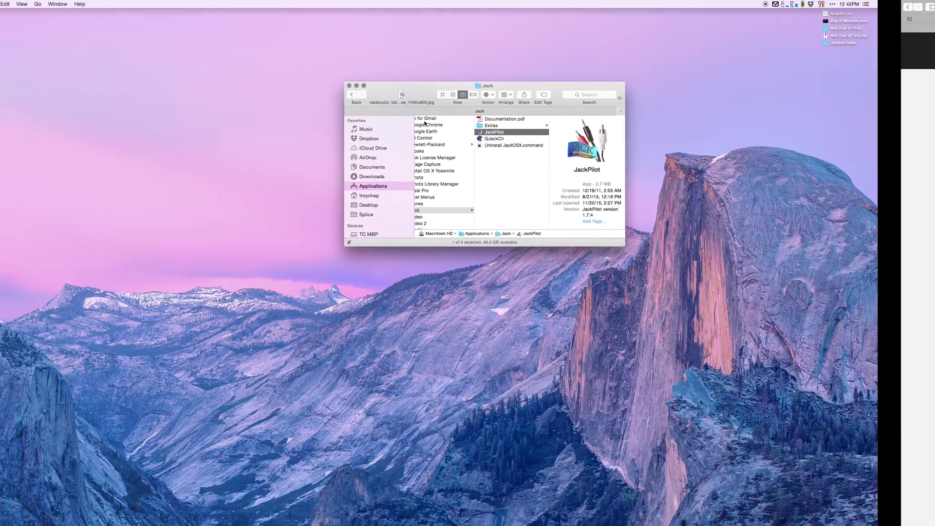
# Launch JackPilot, close the Jack folder window, and bring up the JACK server preferences.
pyautogui.doubleClick(558, 135)
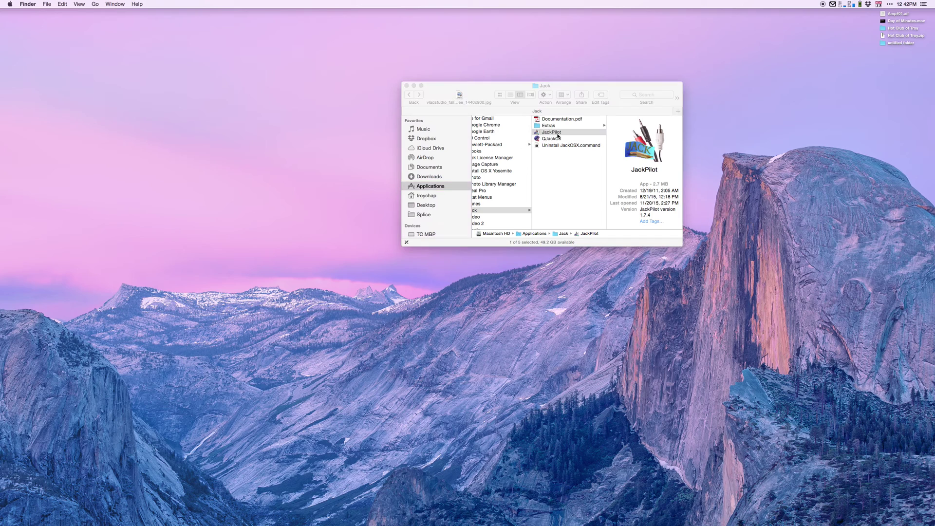
pyautogui.click(408, 85)
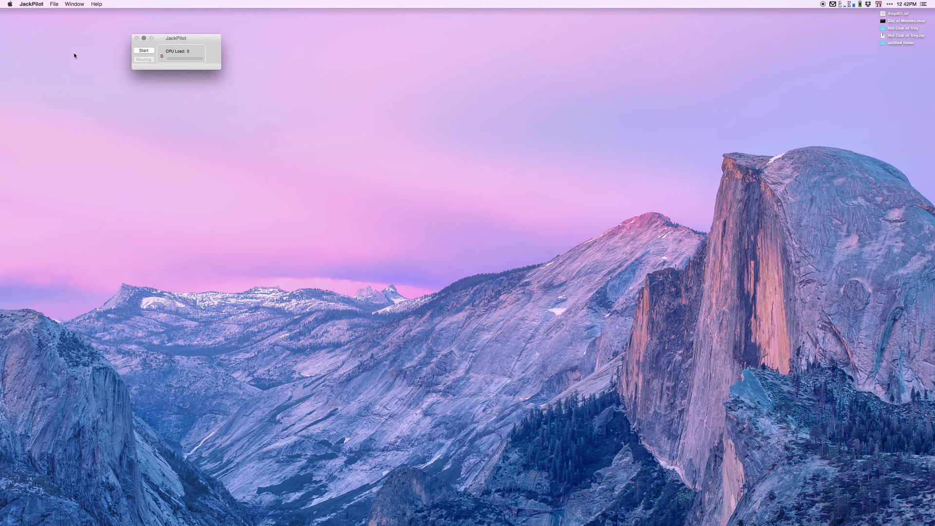
pyautogui.click(35, 5)
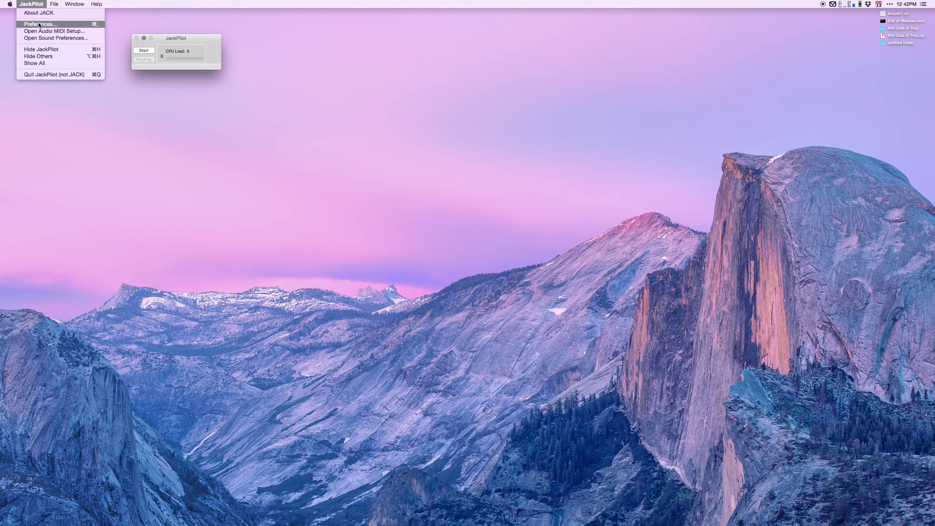
pyautogui.click(39, 25)
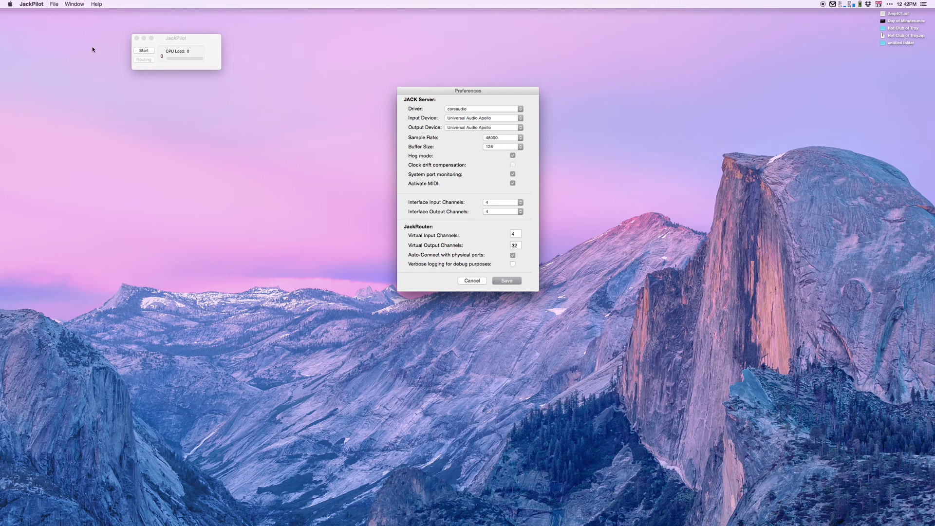
# Use coreaudio with Universal Audio Apollo input and output, 48000 Hz, buffer 128.
pyautogui.click(478, 108)
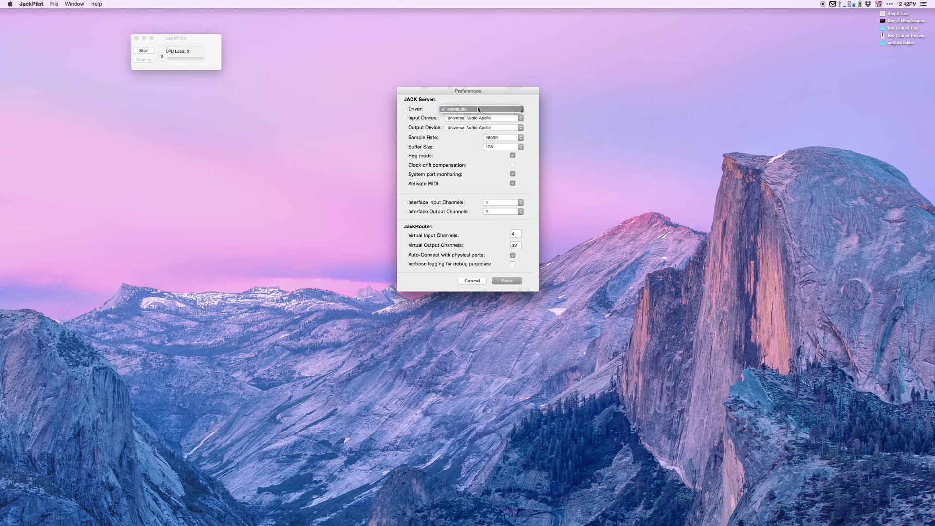
pyautogui.click(478, 109)
pyautogui.click(500, 120)
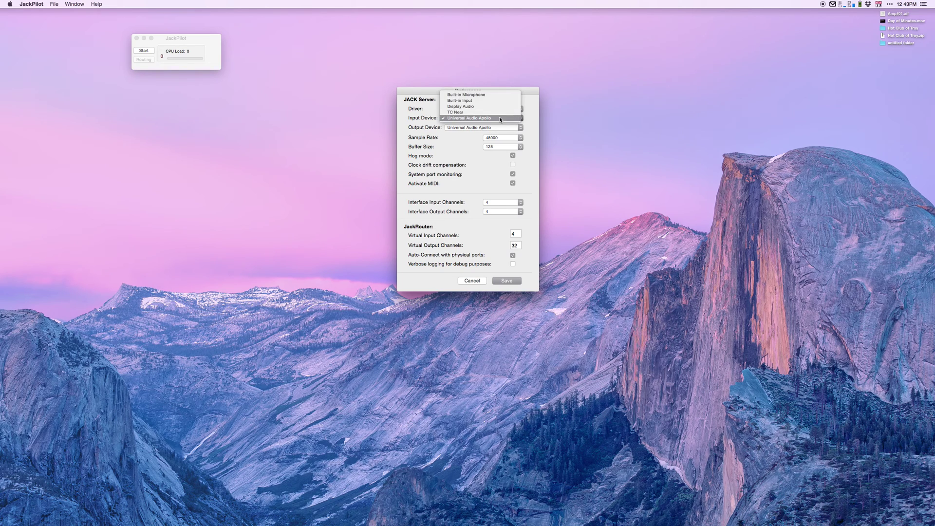
pyautogui.click(499, 118)
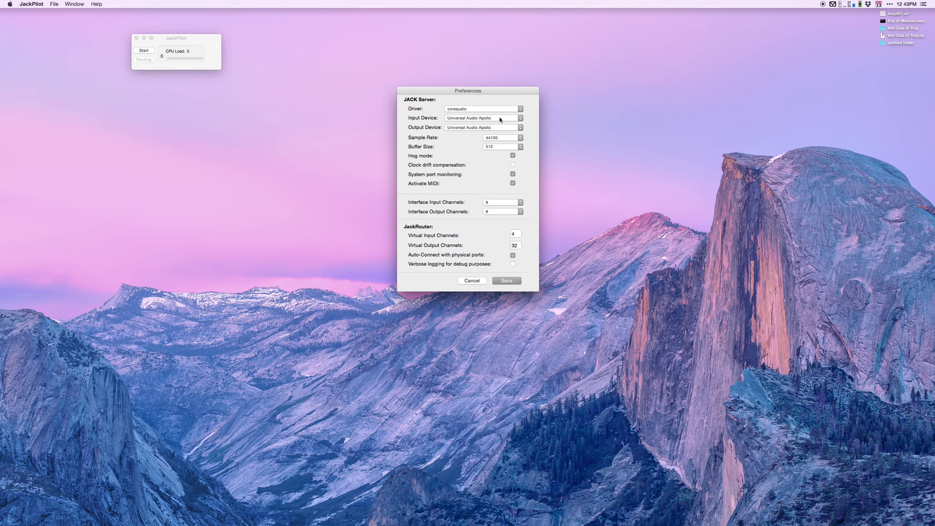
pyautogui.click(501, 127)
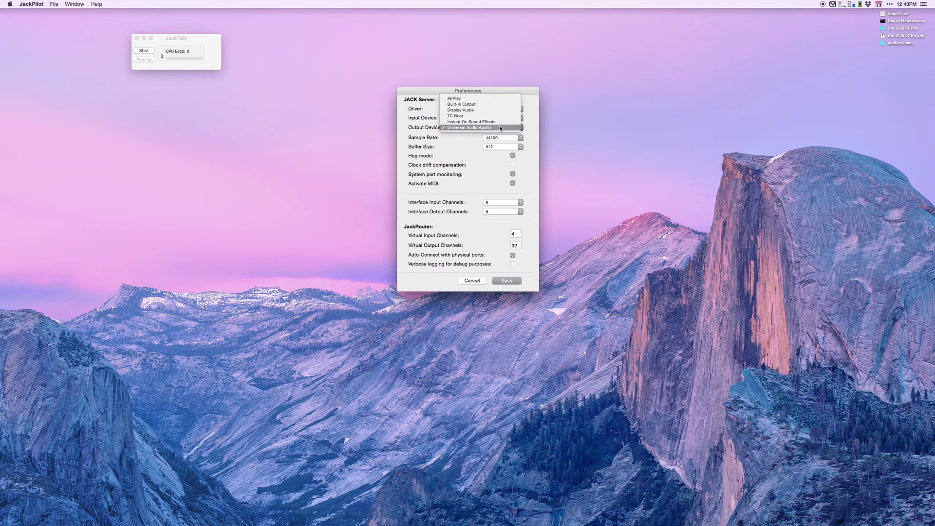
pyautogui.click(500, 128)
pyautogui.click(497, 138)
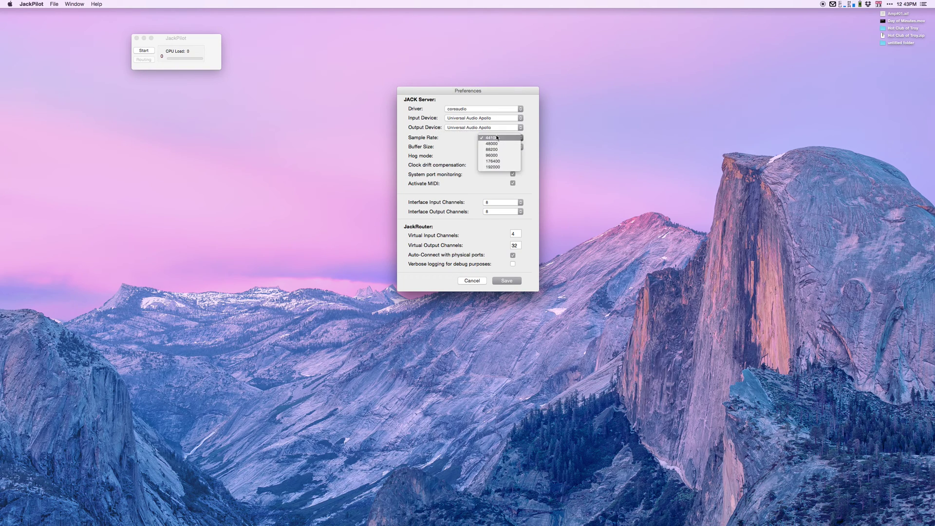
pyautogui.click(497, 144)
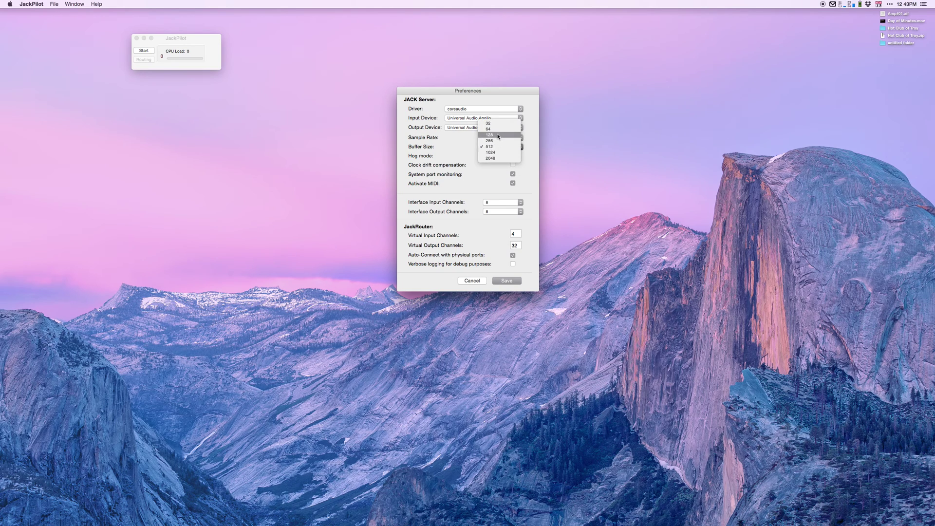
pyautogui.click(498, 135)
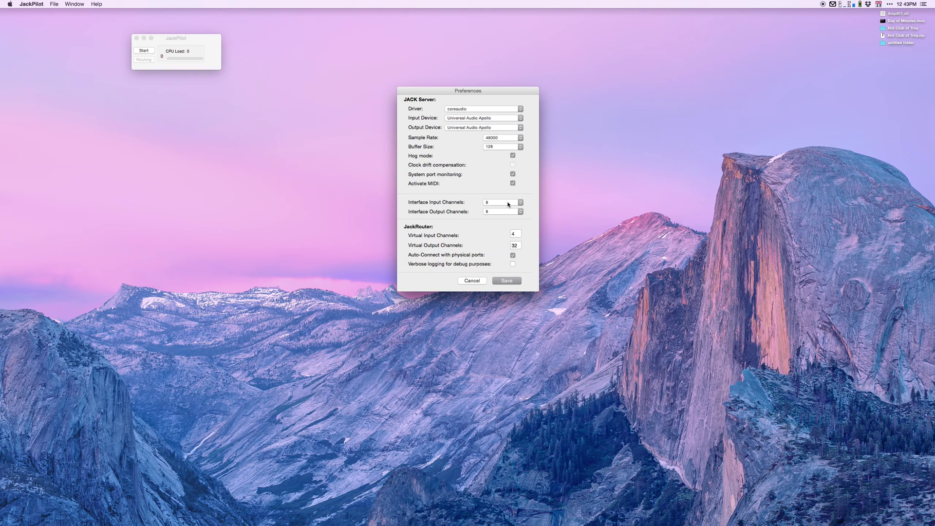
# Set the interface input and output channels to 4 each.
pyautogui.click(508, 204)
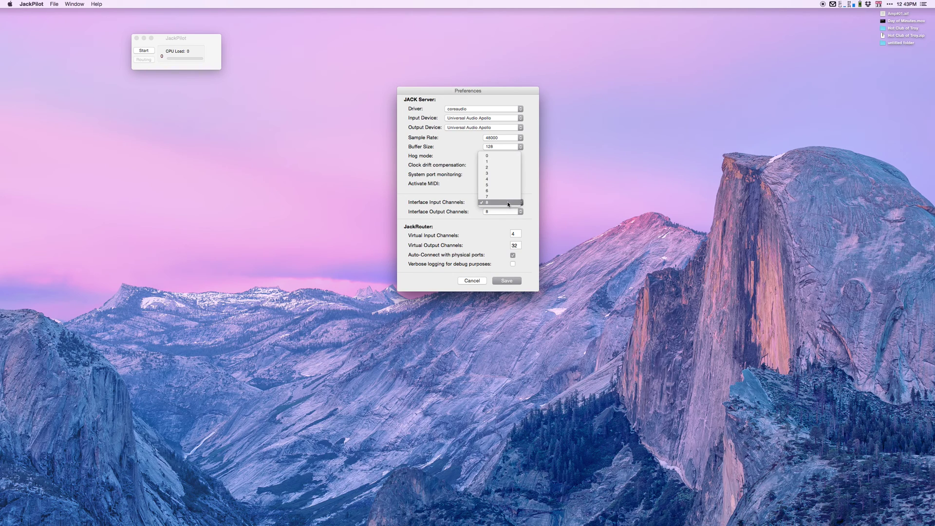
pyautogui.click(500, 179)
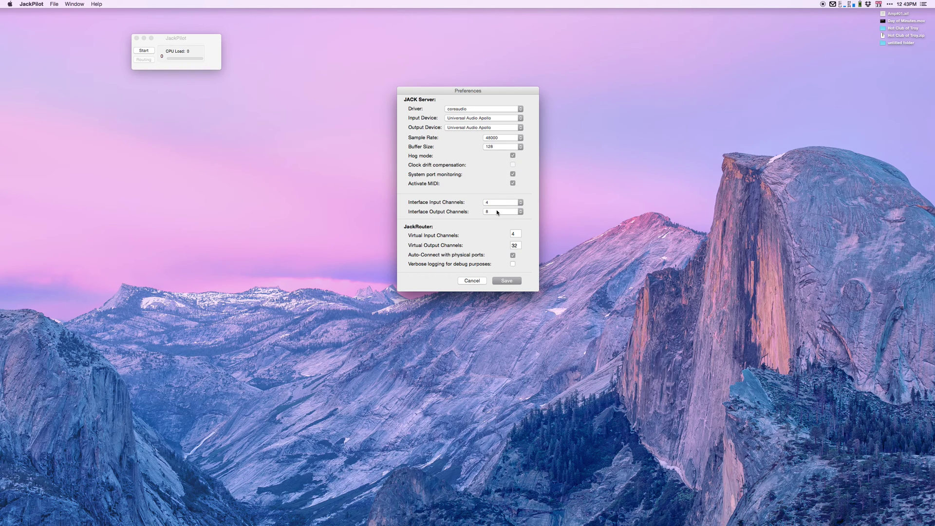
pyautogui.click(497, 212)
pyautogui.click(496, 190)
# Keep 4 virtual input and 32 virtual output channels, then save the JACK settings.
pyautogui.click(509, 235)
pyautogui.write('4')
pyautogui.click(516, 246)
pyautogui.click(520, 246)
pyautogui.click(507, 281)
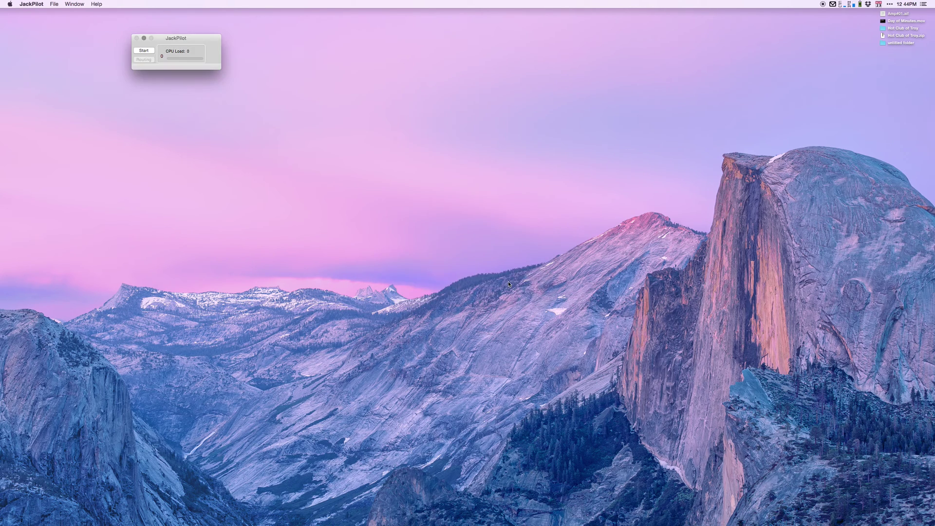
# Start the JACK server and launch Logic Pro X from the Dock.
pyautogui.click(144, 50)
pyautogui.moveTo(0, 170)
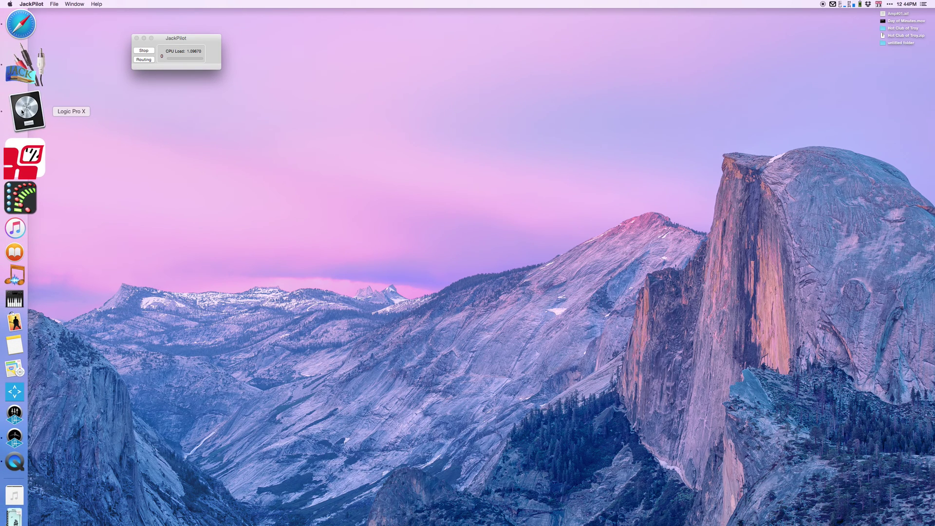
pyautogui.click(22, 112)
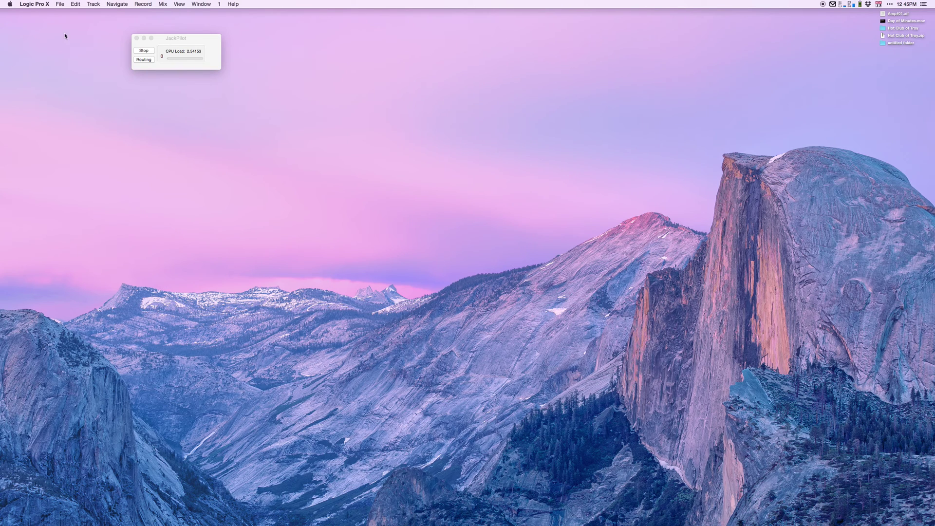
pyautogui.click(57, 6)
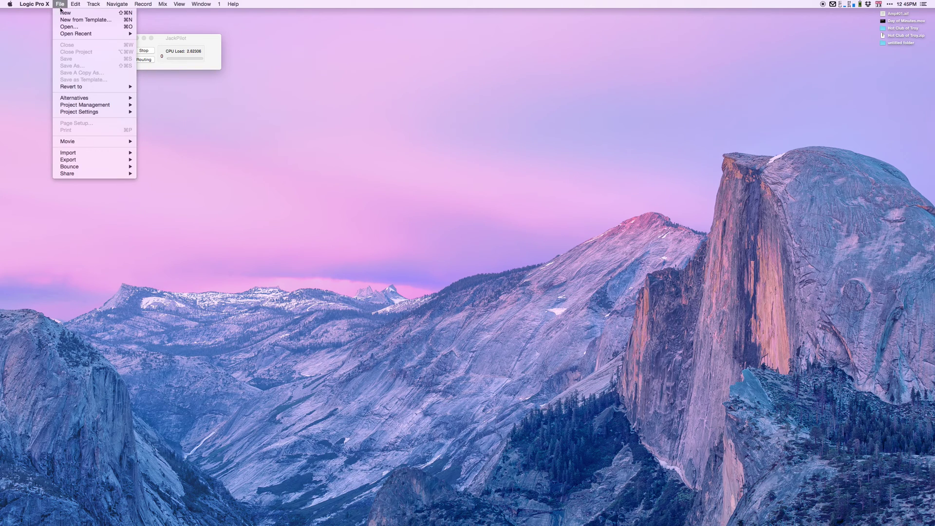
# Create a new Logic project from the Logic Tape machine template and show the mixer.
pyautogui.click(68, 20)
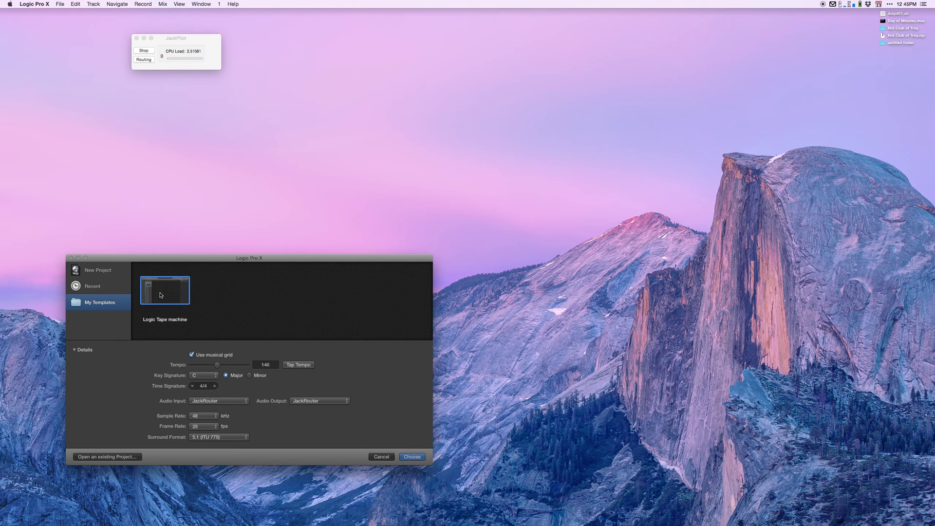
pyautogui.click(418, 456)
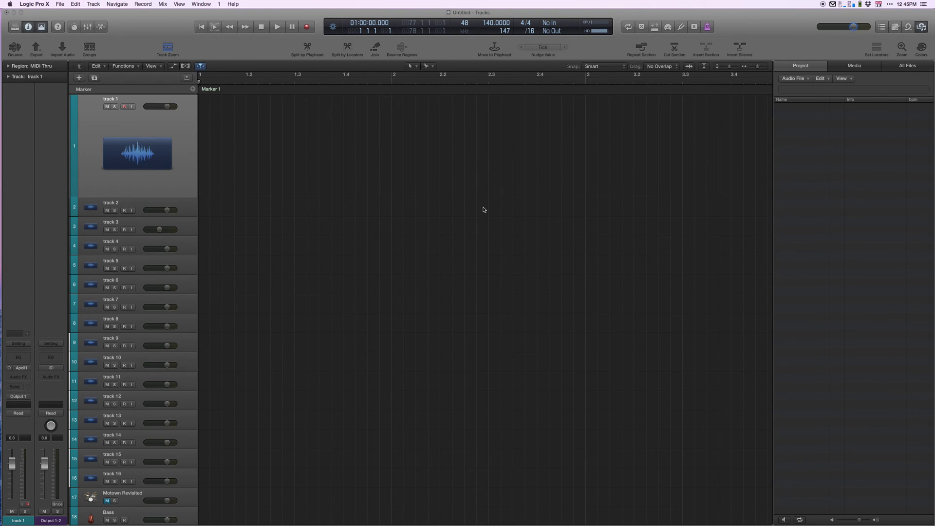
pyautogui.press('x')
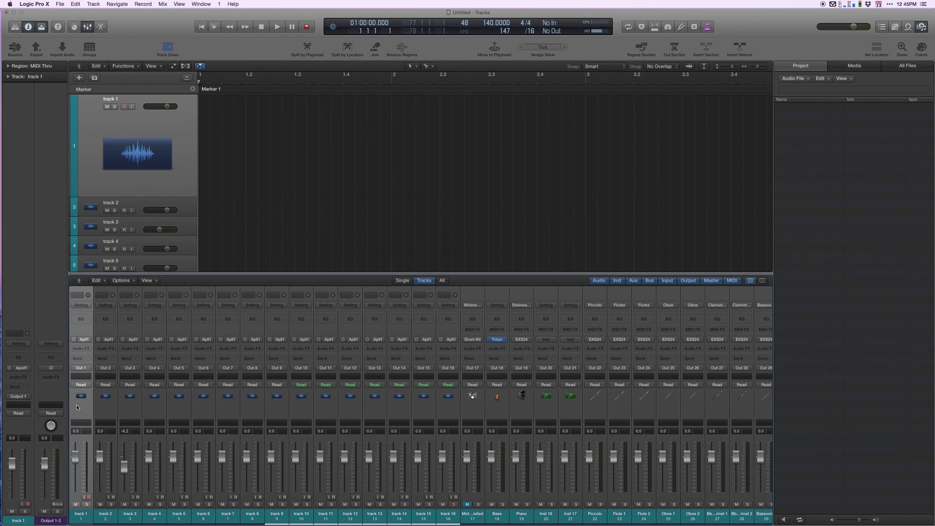
# Select tracks 2 through 12 in turn to verify each feeds its own numbered output.
pyautogui.click(104, 408)
pyautogui.click(130, 409)
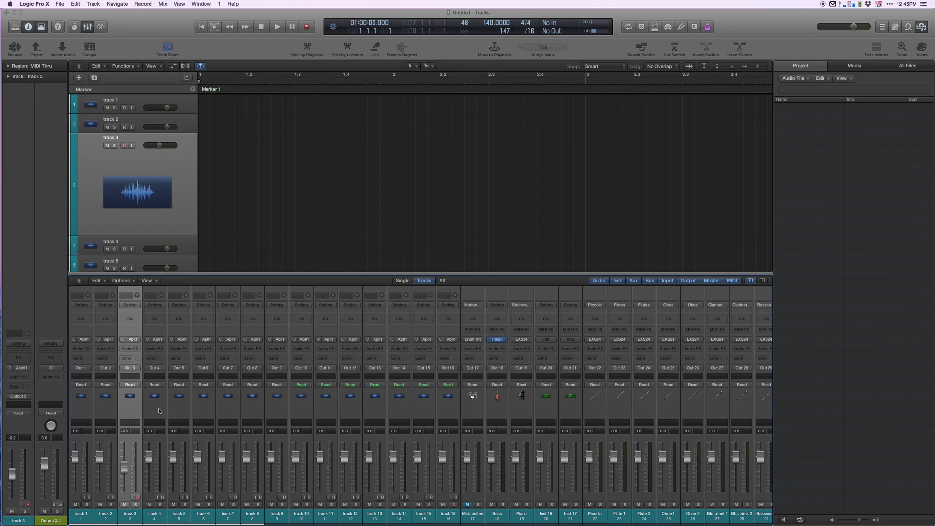
pyautogui.click(159, 411)
pyautogui.click(180, 411)
pyautogui.click(201, 413)
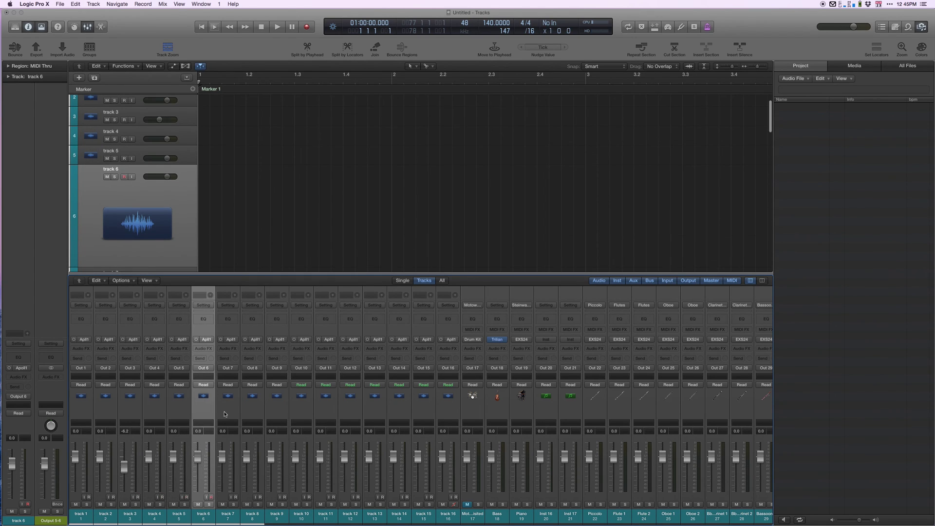
pyautogui.click(225, 414)
pyautogui.click(262, 414)
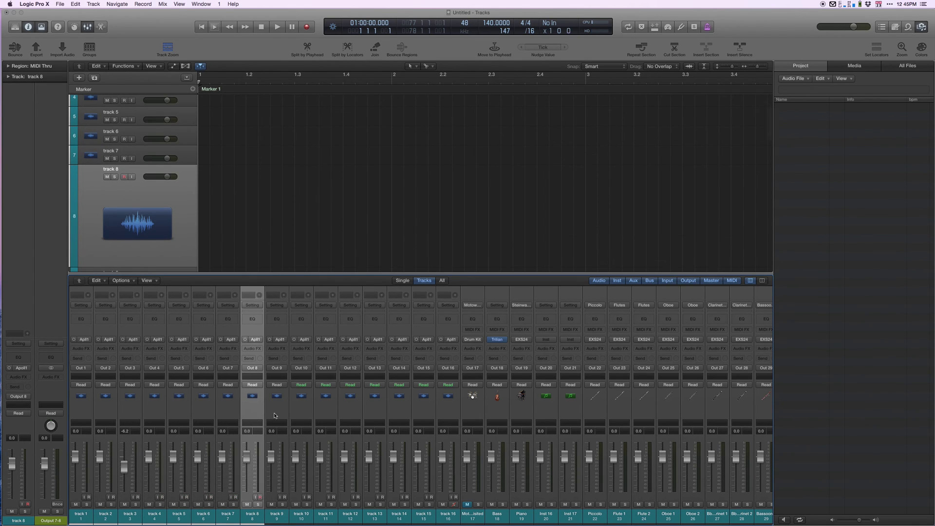
pyautogui.click(275, 415)
pyautogui.click(303, 415)
pyautogui.click(325, 417)
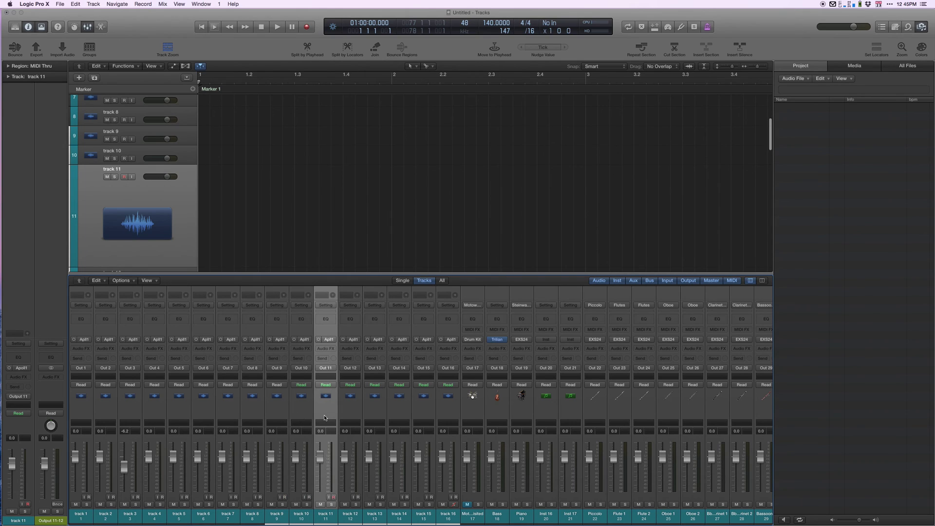
pyautogui.click(354, 419)
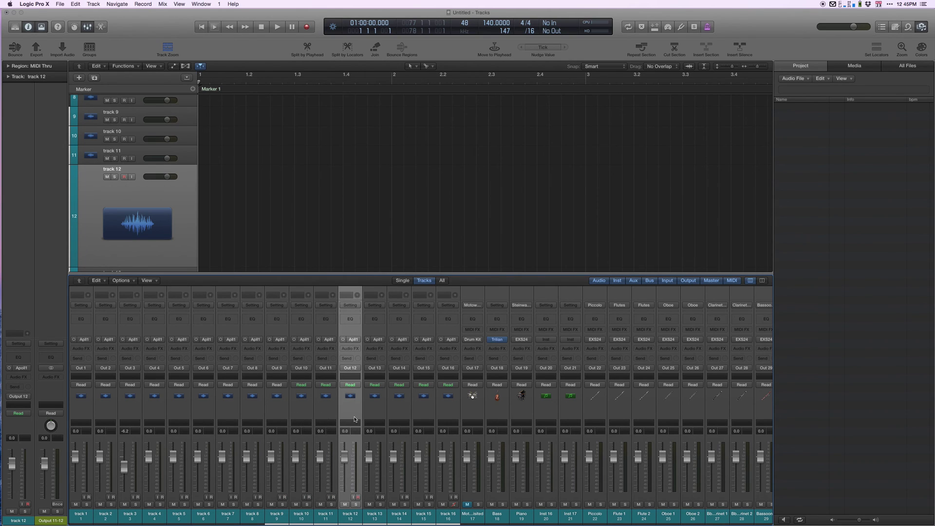
pyautogui.click(45, 4)
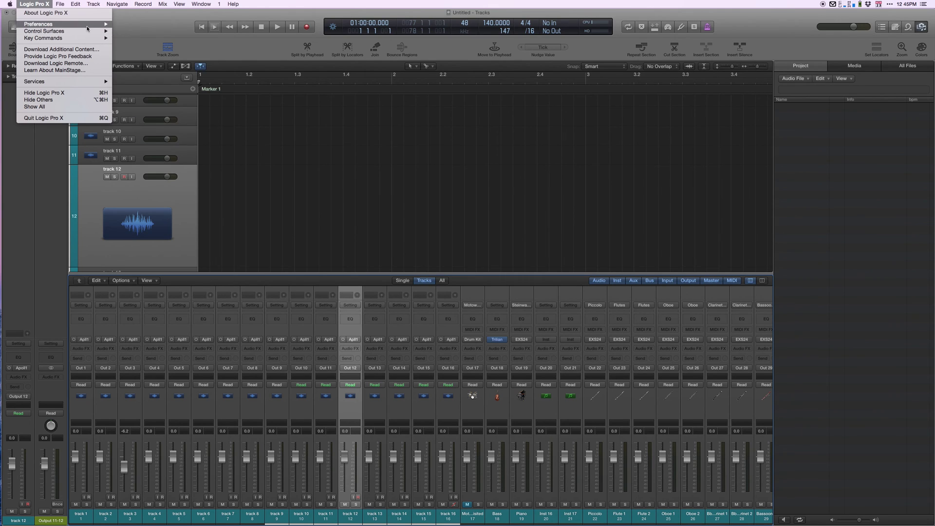
# Confirm JackRouter as Logic's audio output device, then close Preferences.
pyautogui.moveTo(88, 25)
pyautogui.click(130, 32)
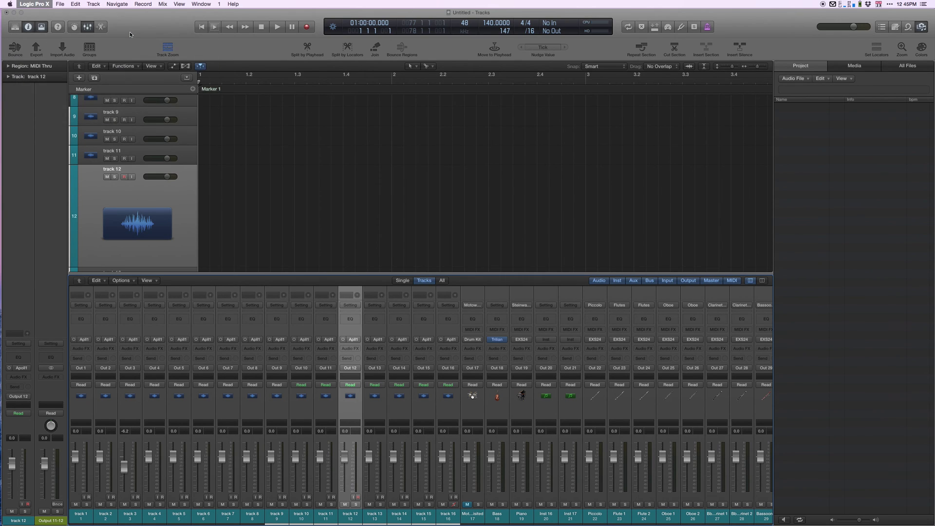
pyautogui.click(225, 128)
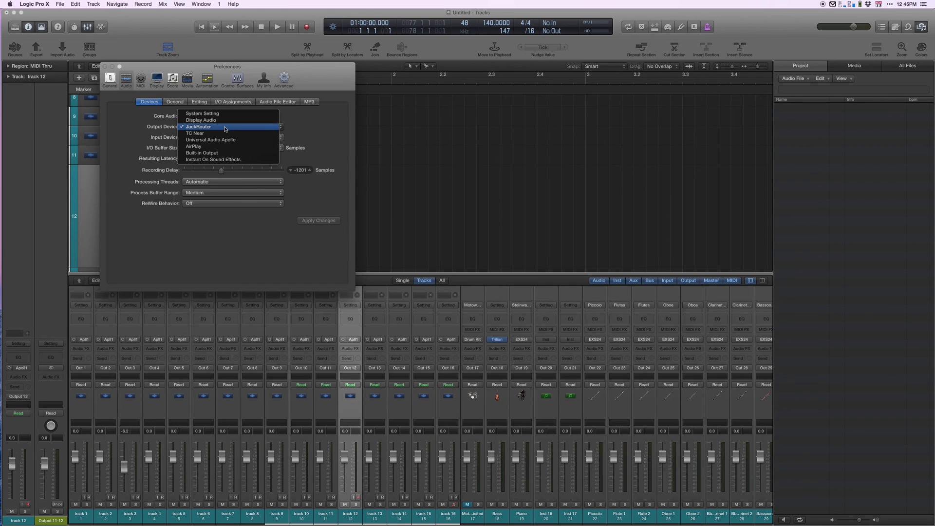
pyautogui.click(226, 127)
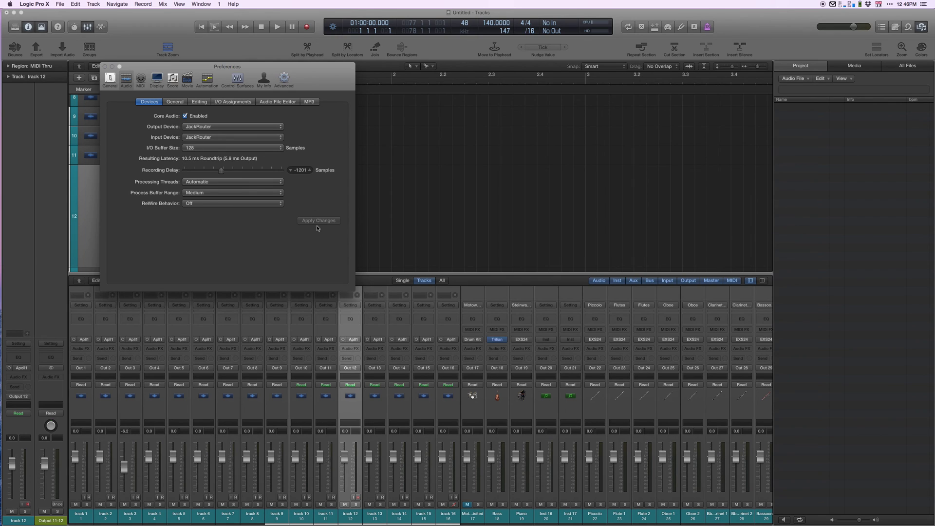
pyautogui.click(104, 66)
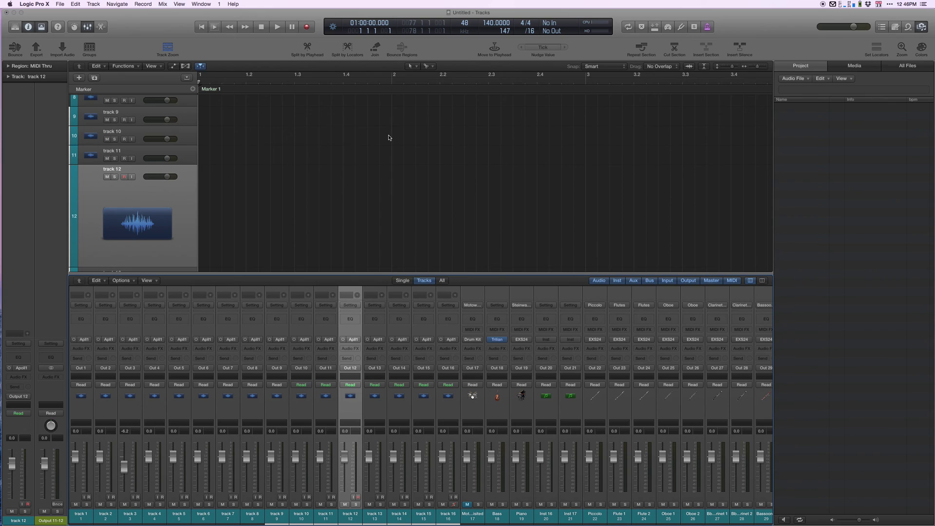
# Swipe over to the Safari JACK downloads page and back to the Mixbus desktop.
pyautogui.hotkey('ctrl', 'Right')
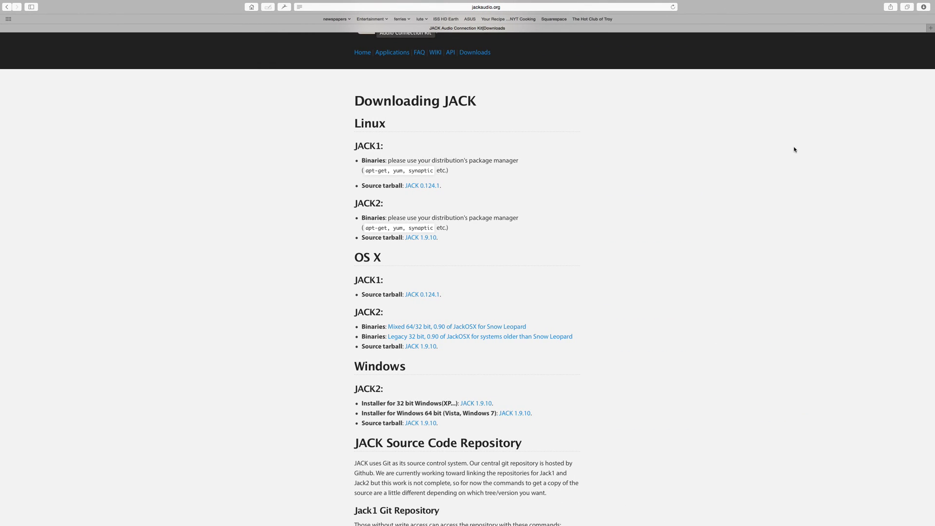
pyautogui.hotkey('ctrl', 'Left')
pyautogui.hotkey('ctrl', 'Left')
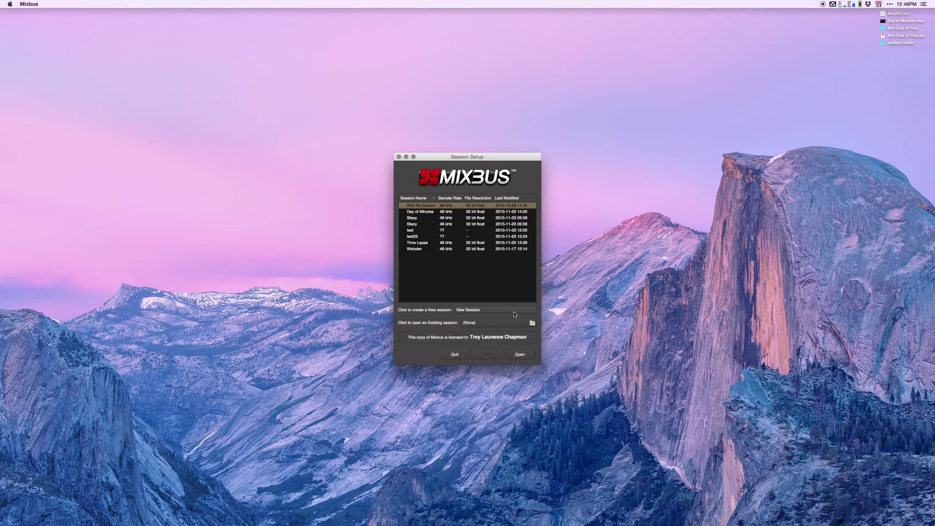
# Create the session test25 using the Logic Console template.
pyautogui.click(512, 313)
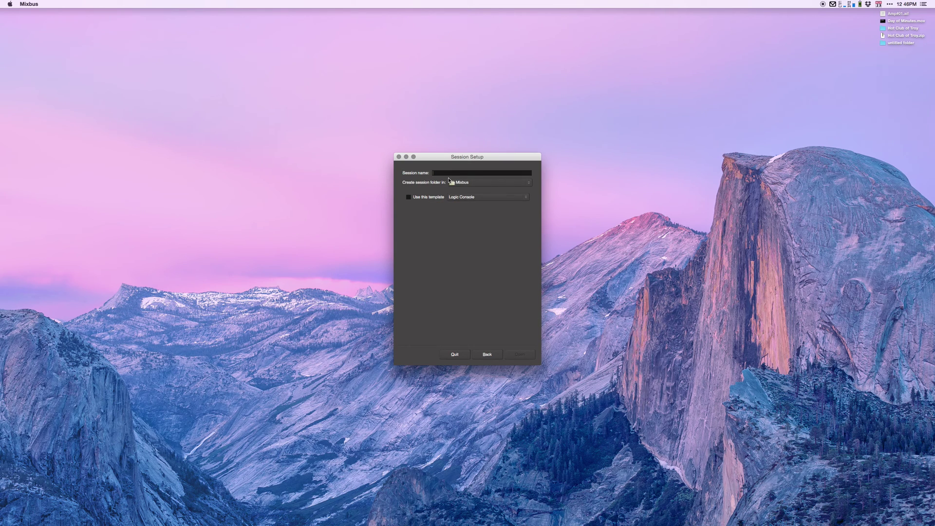
pyautogui.write('test25')
pyautogui.click(409, 197)
pyautogui.click(524, 355)
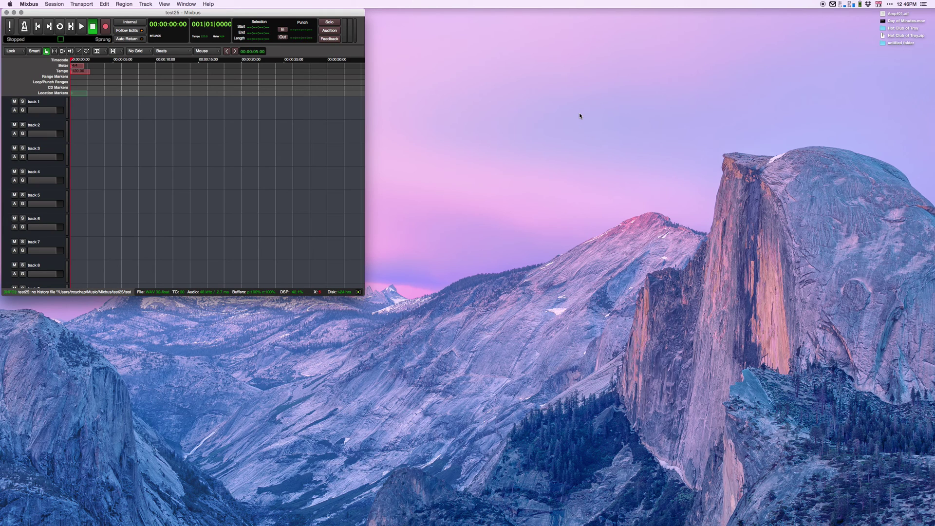
# Show the full-screen mixer, hide the Mixbus 3–8, EMT 250 and Tape strips, then narrow the strips.
pyautogui.hotkey('alt', 'm')
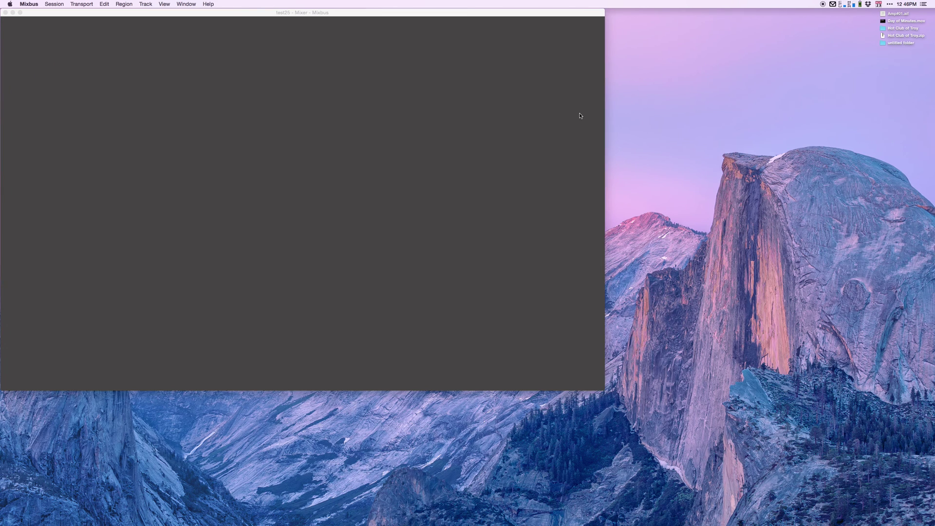
pyautogui.click(21, 13)
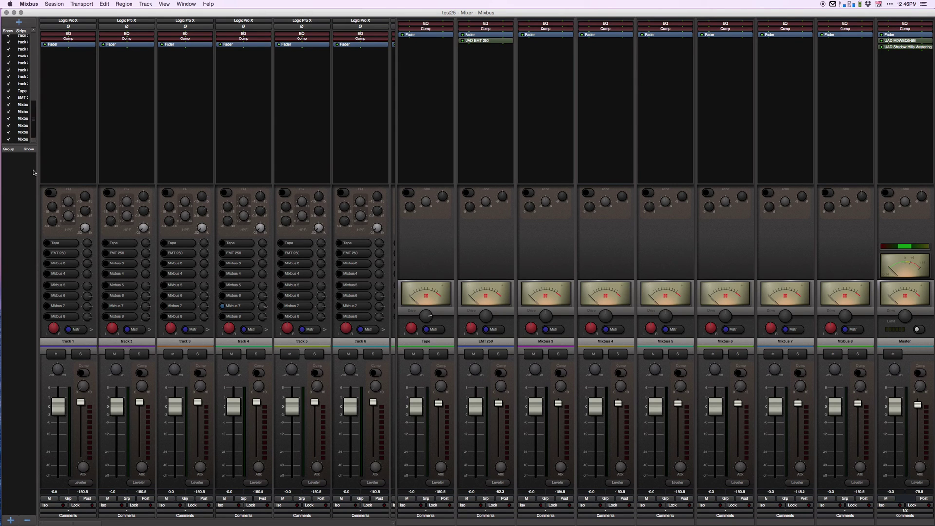
pyautogui.click(8, 140)
pyautogui.click(8, 133)
pyautogui.click(9, 119)
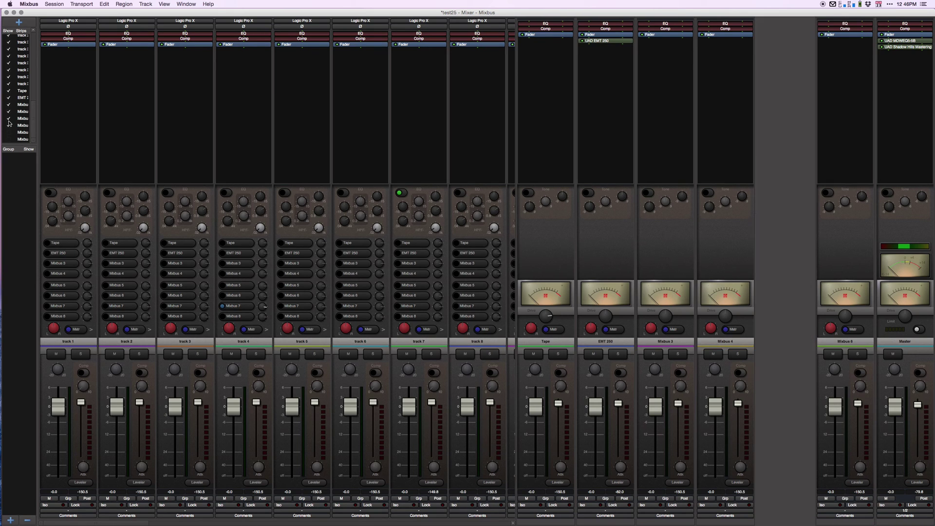
pyautogui.click(8, 125)
pyautogui.click(9, 112)
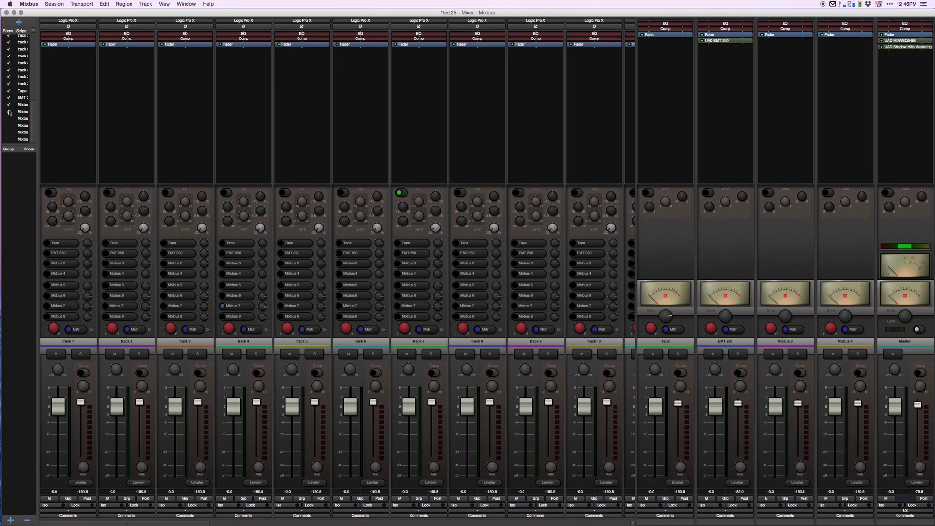
pyautogui.click(9, 105)
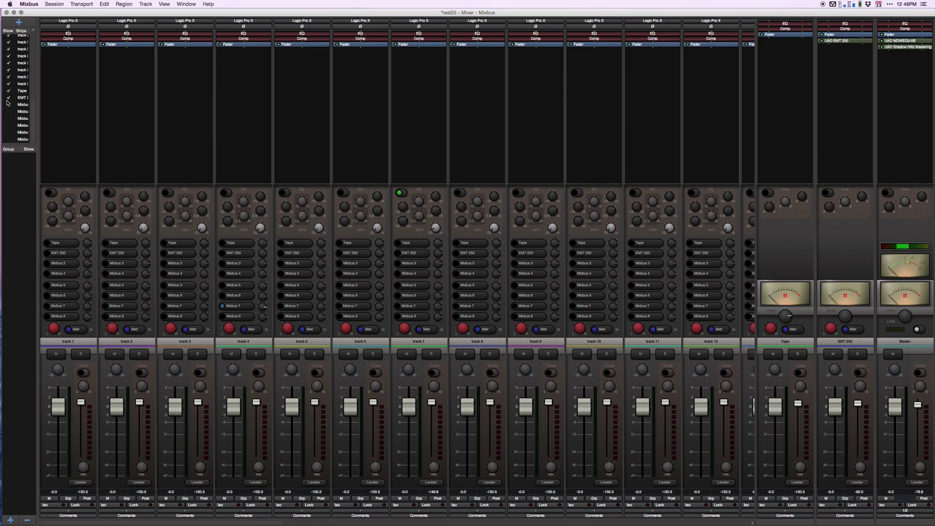
pyautogui.click(9, 98)
pyautogui.click(9, 90)
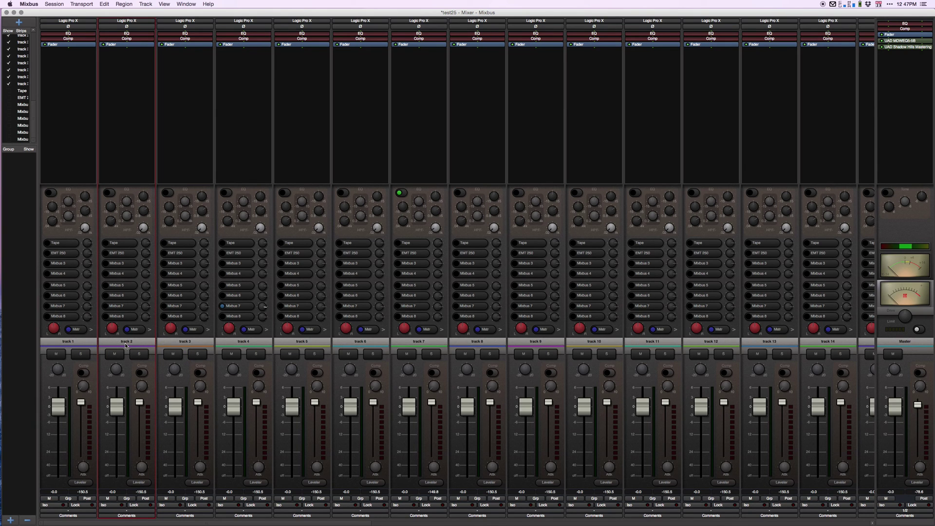
pyautogui.keyDown('super'); pyautogui.click(126, 345); pyautogui.keyUp('super')
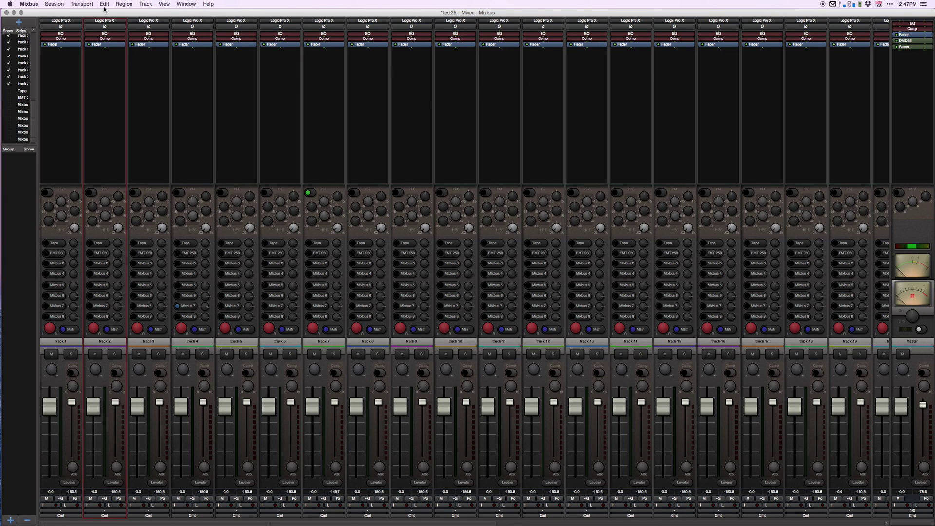
pyautogui.click(194, 5)
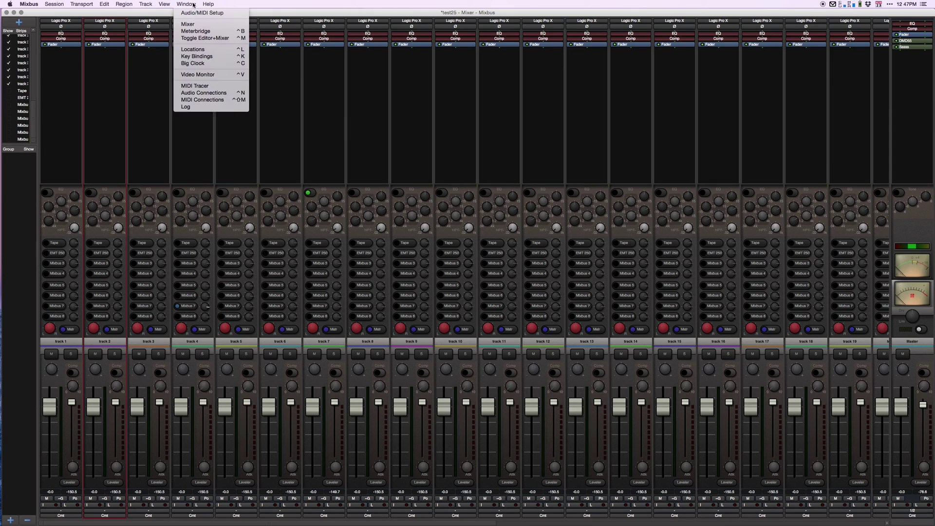
pyautogui.click(202, 12)
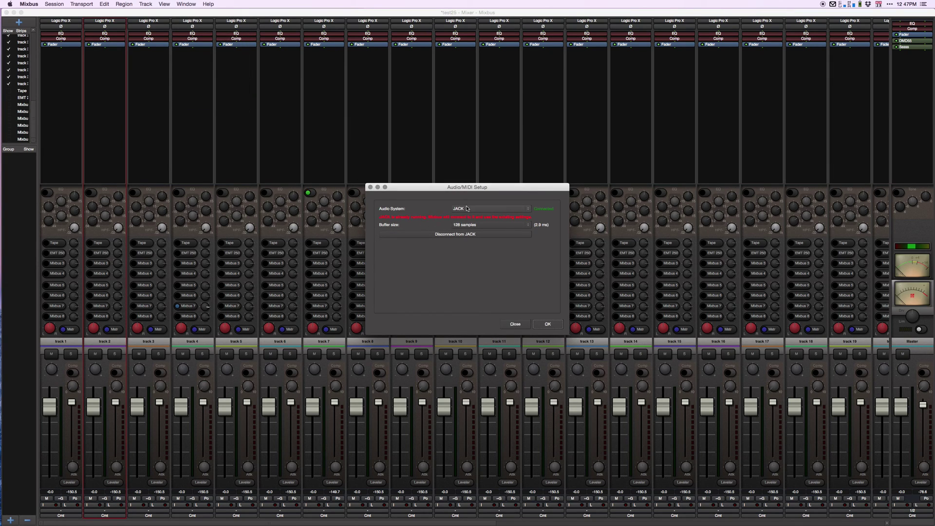
pyautogui.click(548, 325)
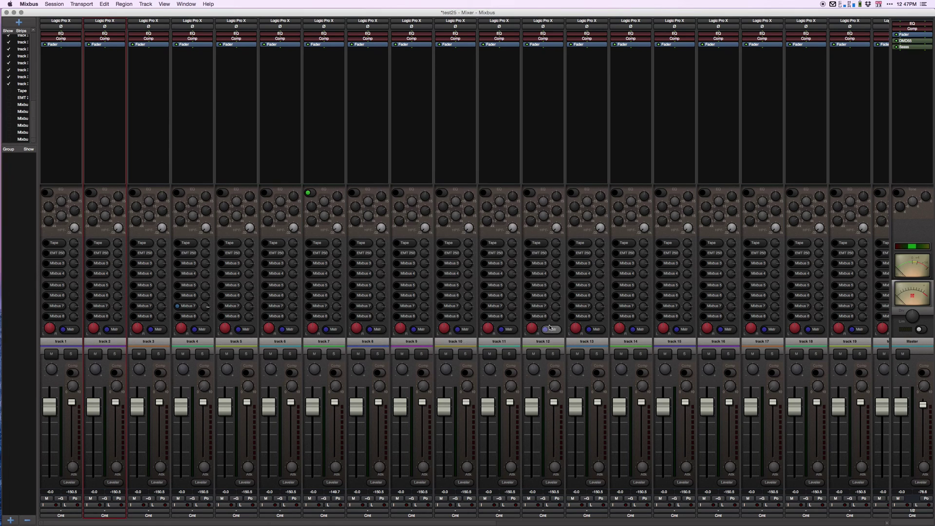
pyautogui.click(192, 3)
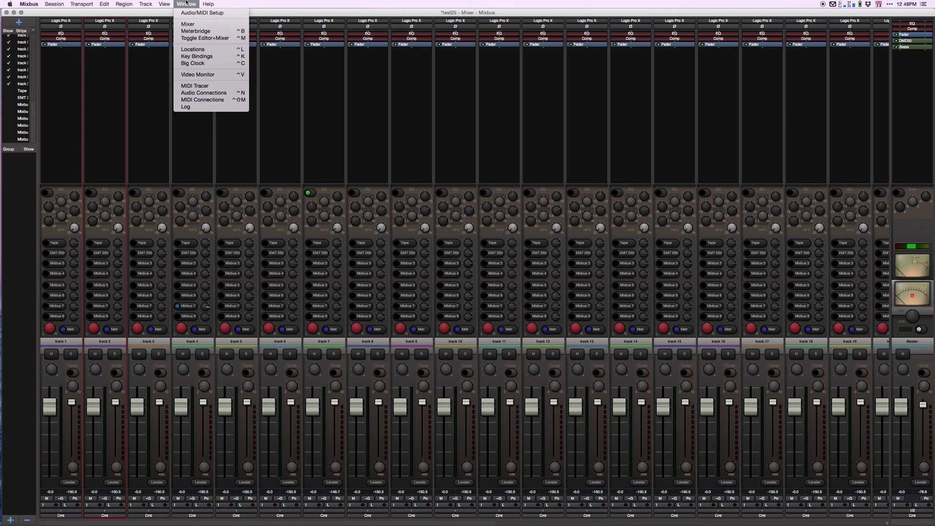
# Open the Audio Connections manager, move it lower and right, then switch to Logic Pro X.
pyautogui.click(206, 94)
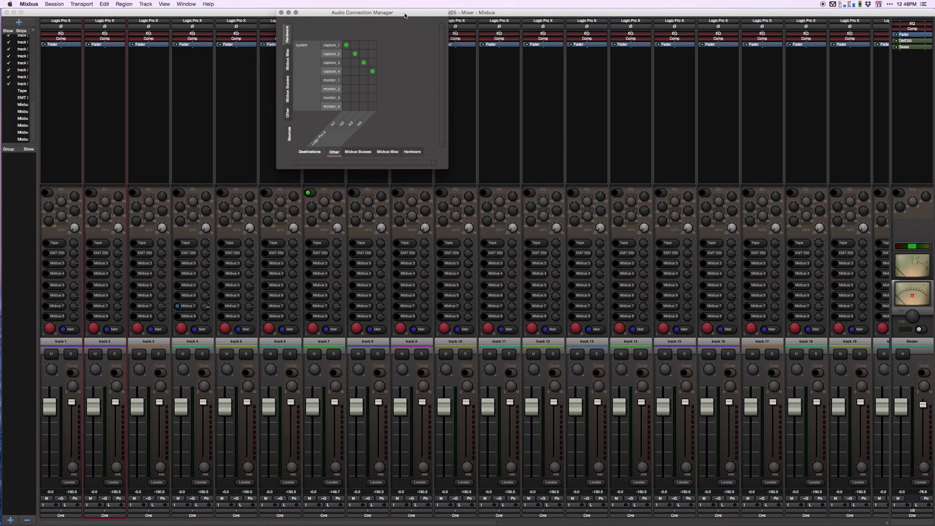
pyautogui.moveTo(406, 16); pyautogui.dragTo(467, 66)
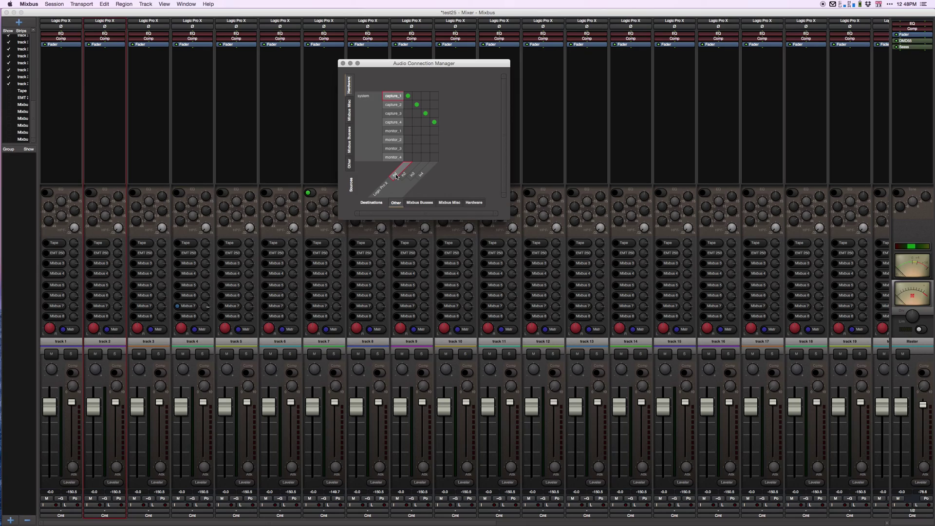
pyautogui.press('super+Tab')
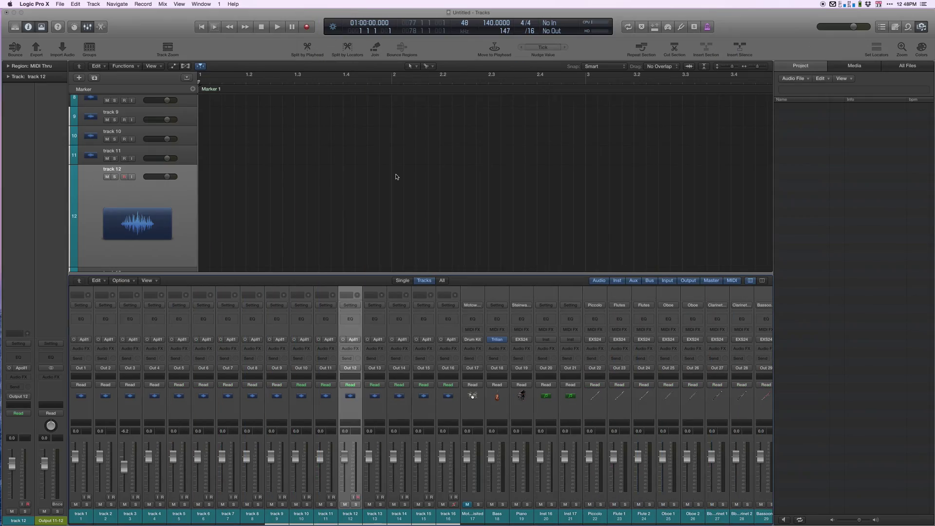
# Select Logic track 1 and inspect its input choices without changing anything.
pyautogui.click(85, 341)
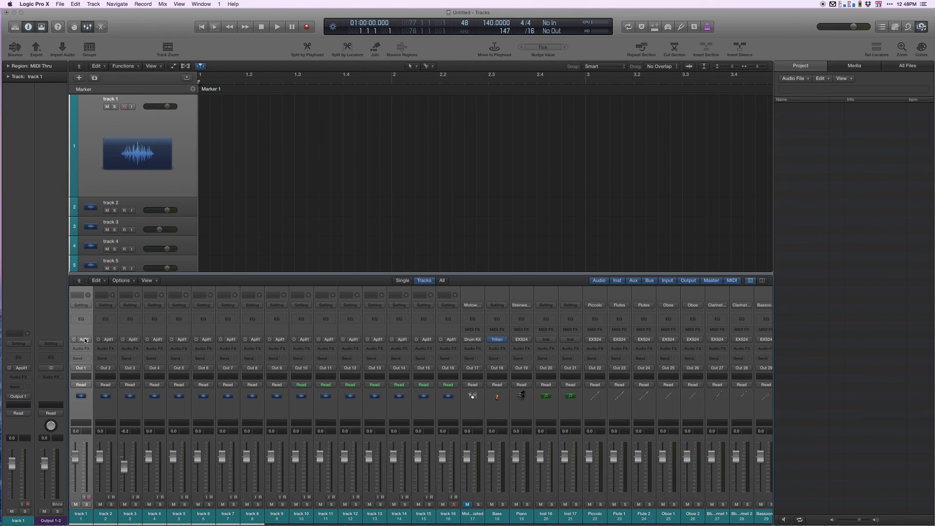
pyautogui.click(85, 340)
pyautogui.moveTo(94, 361)
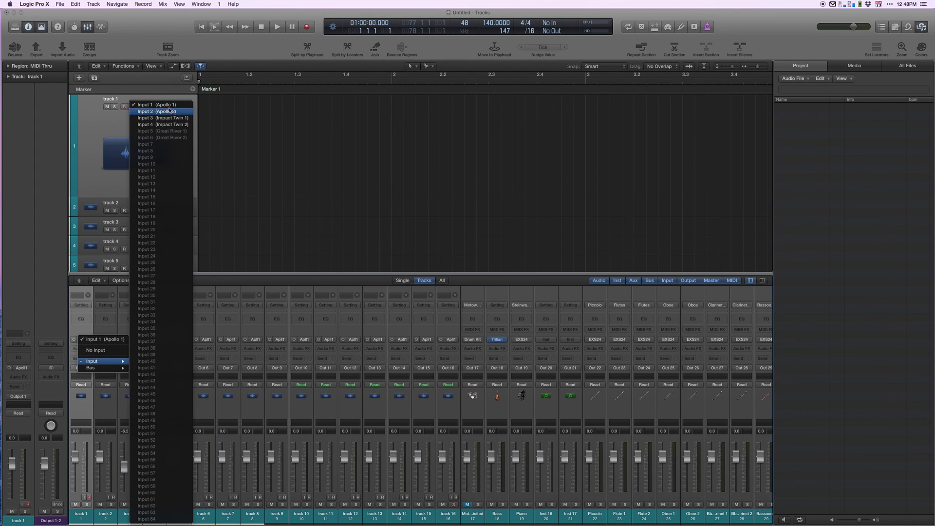
pyautogui.click(158, 94)
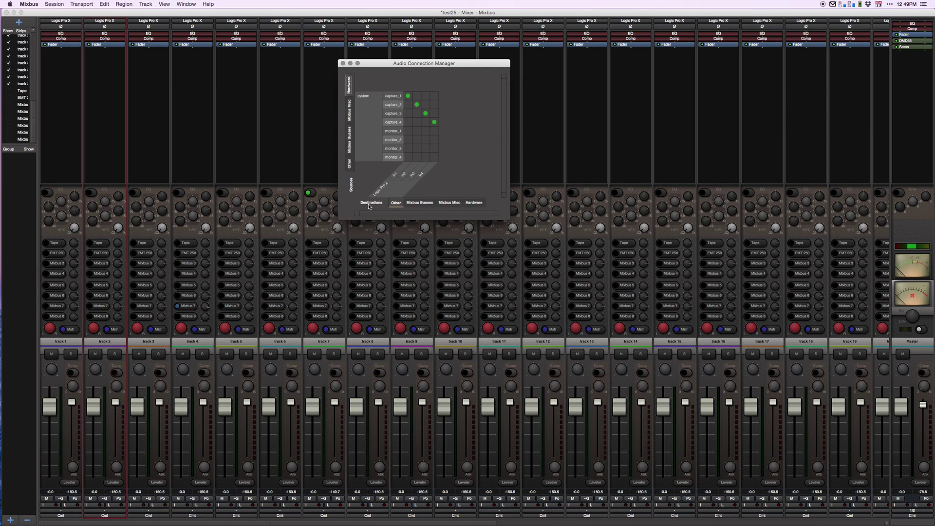
# Show Mixbus track inputs against Logic Pro X outputs and clear the existing connections.
pyautogui.click(420, 203)
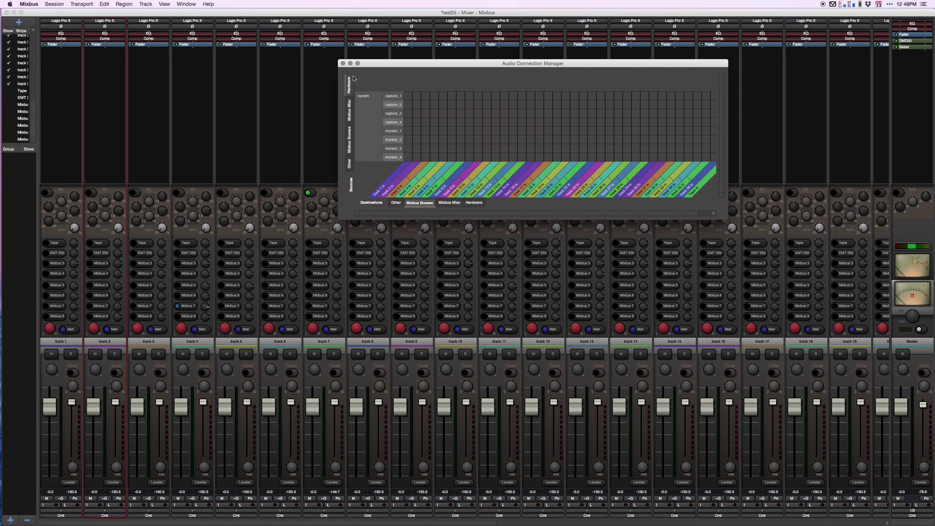
pyautogui.click(349, 165)
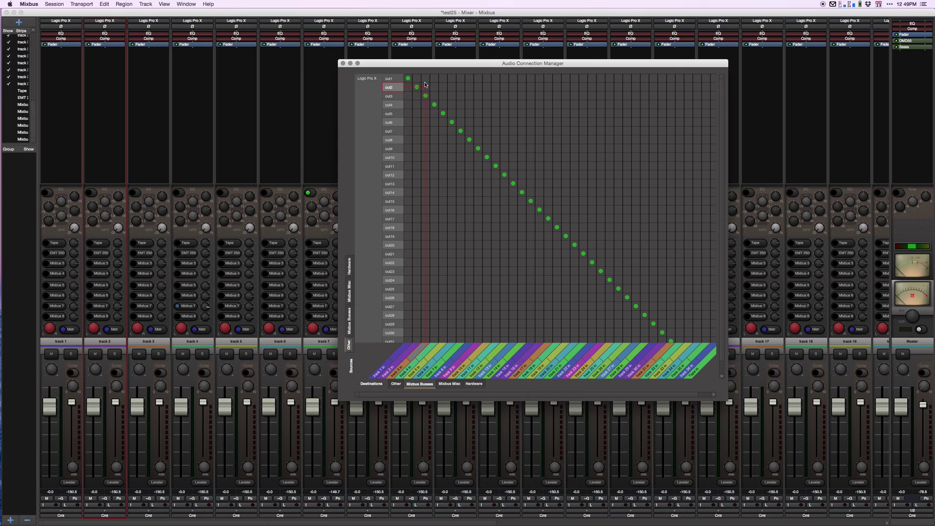
pyautogui.moveTo(409, 80); pyautogui.dragTo(671, 343)
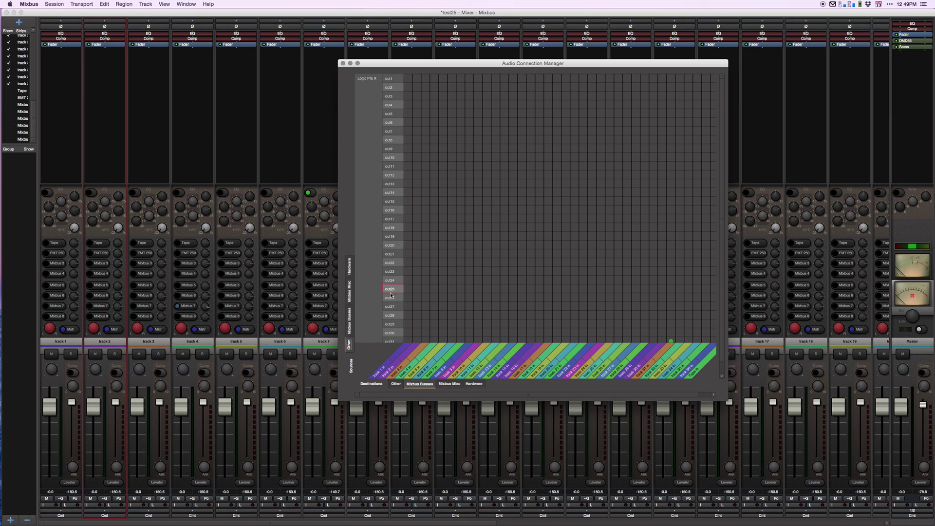
pyautogui.scroll(-1, 392, 307)
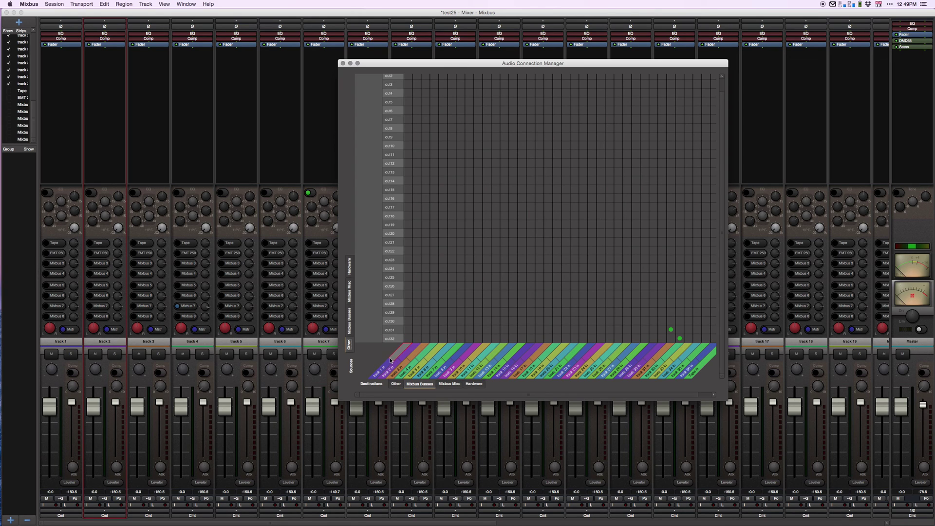
pyautogui.scroll(1, 415, 205)
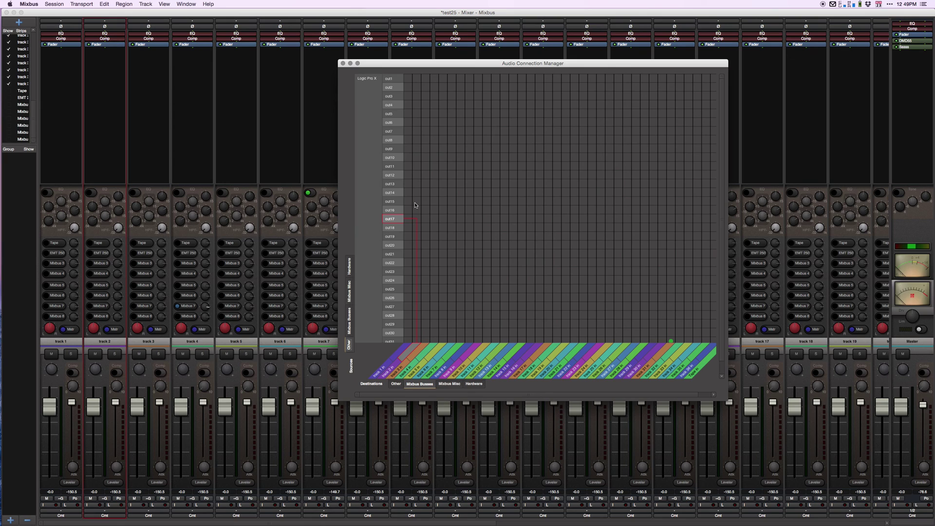
# Connect Logic out1 onward diagonally to matching tracks, correcting track 8 to use out8 instead of out6.
pyautogui.click(408, 80)
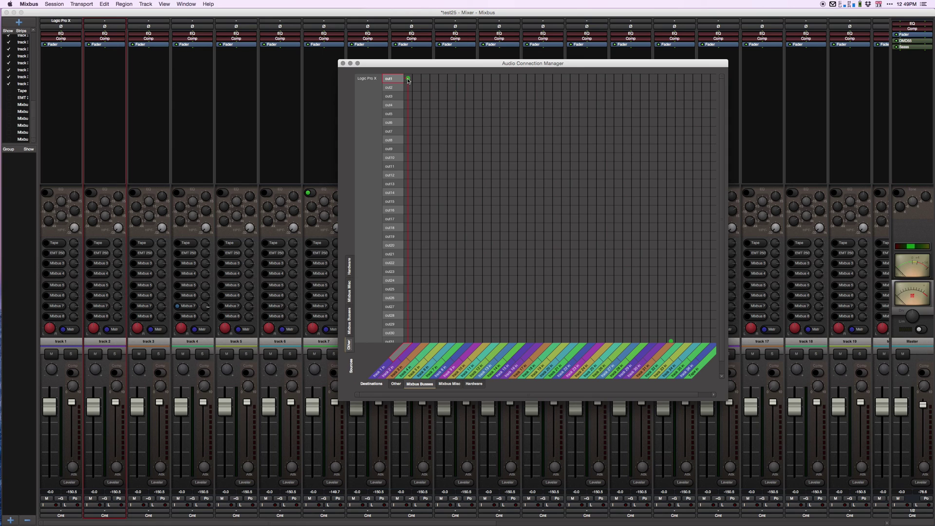
pyautogui.moveTo(415, 89); pyautogui.dragTo(670, 338)
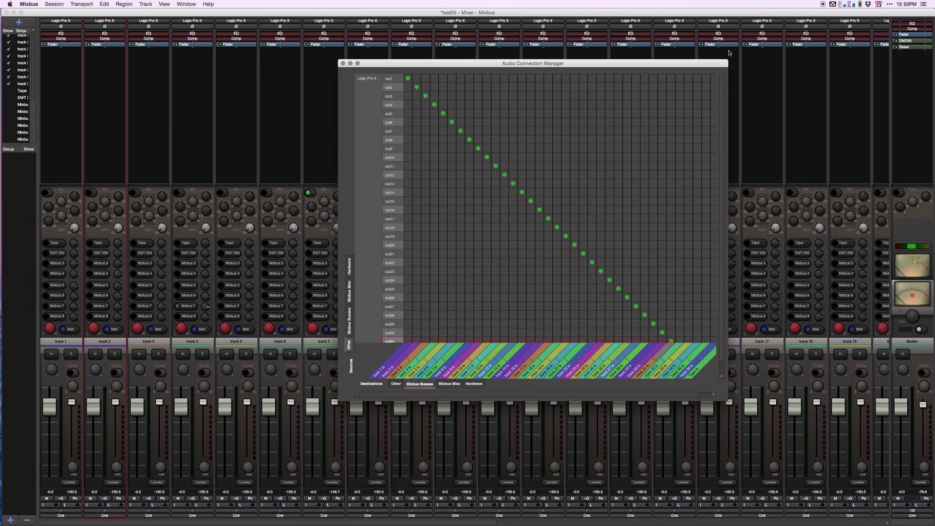
pyautogui.click(470, 122)
pyautogui.click(469, 140)
pyautogui.click(469, 122)
pyautogui.click(470, 140)
# Review routing across the Hardware, Mixbus Misc, Mixbus Busses and Other tabs, ending on Mixbus track inputs.
pyautogui.click(350, 272)
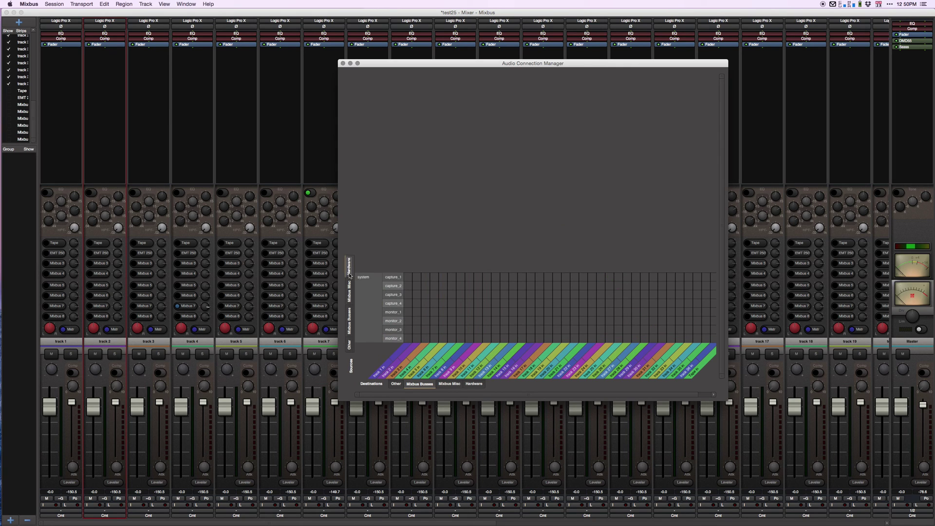
pyautogui.click(350, 298)
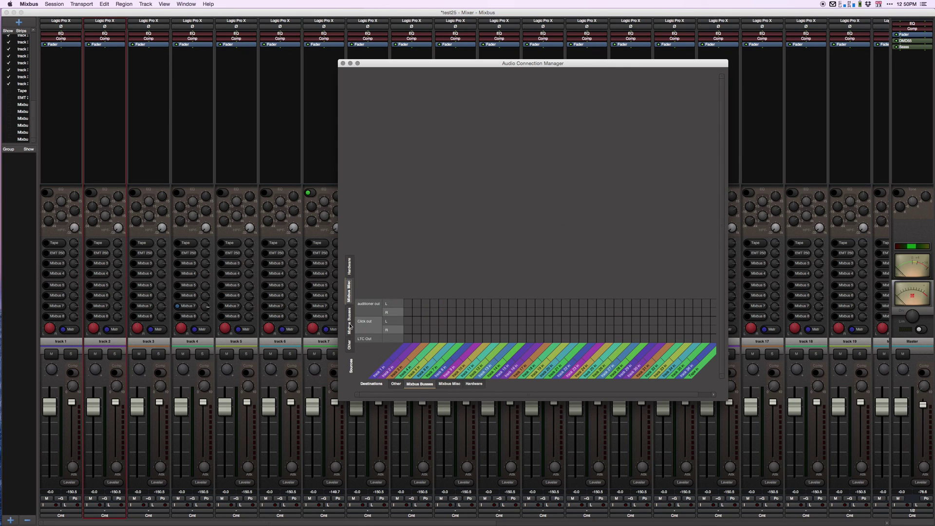
pyautogui.click(350, 324)
pyautogui.click(349, 432)
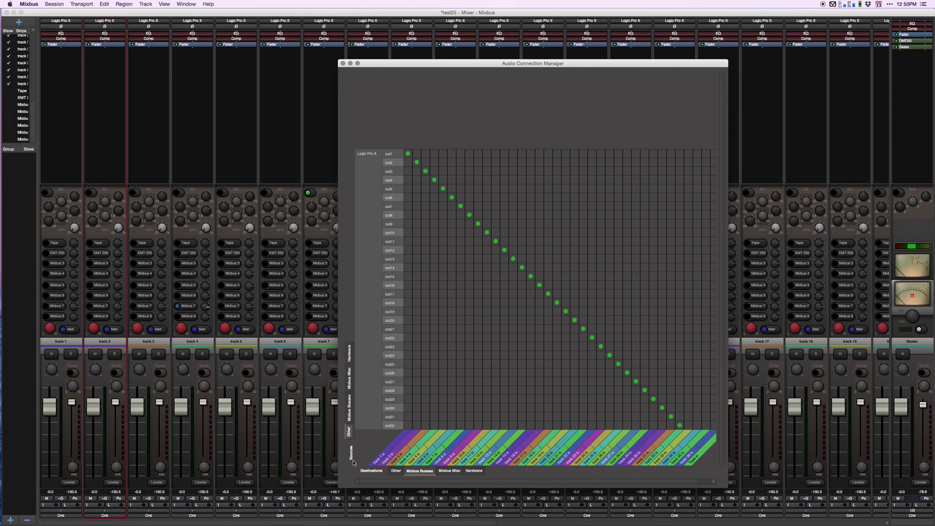
pyautogui.click(398, 471)
pyautogui.click(415, 471)
pyautogui.click(449, 470)
pyautogui.click(478, 470)
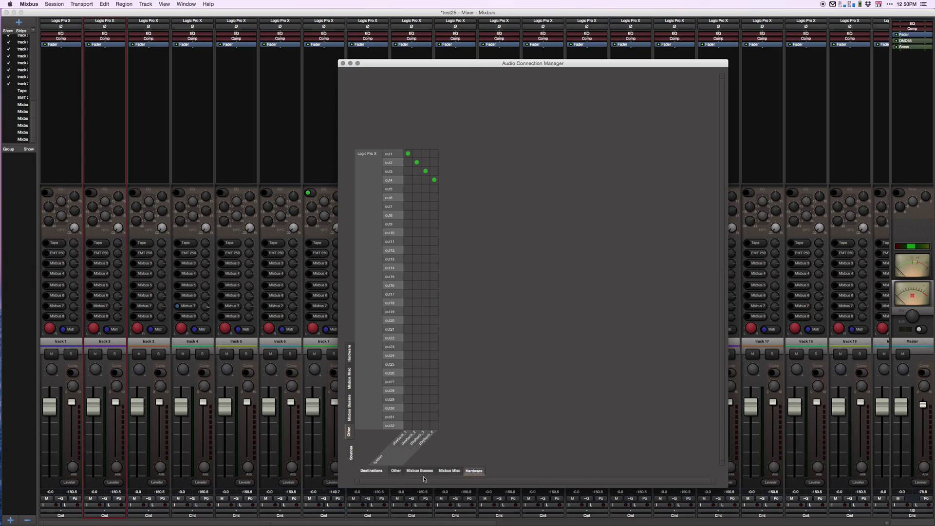
pyautogui.click(421, 471)
pyautogui.click(397, 471)
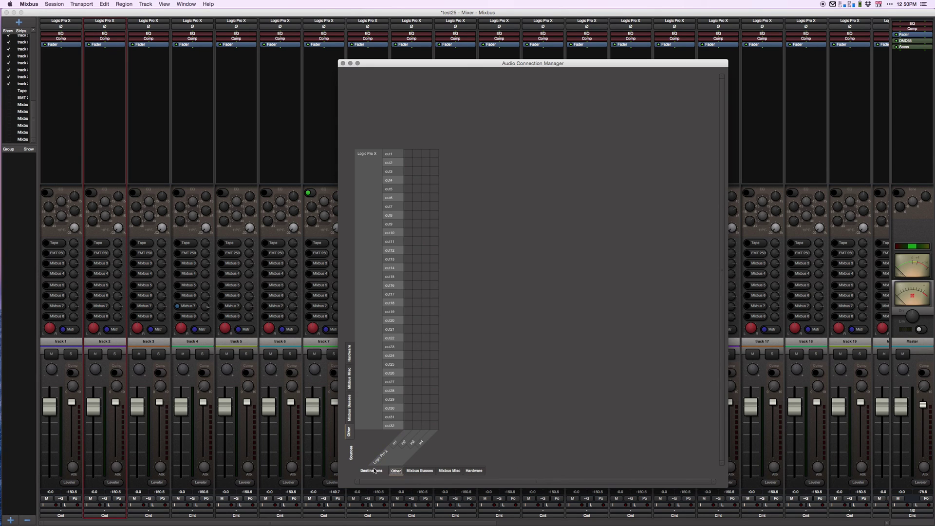
pyautogui.click(420, 472)
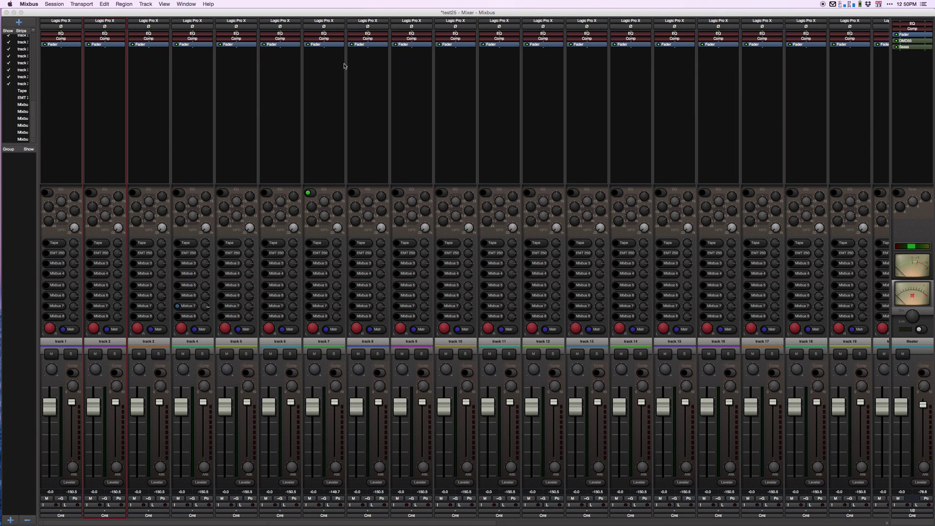
# Close the connection manager and, in Logic, drop 102_Cajon_11 on track 5 keeping the project tempo.
pyautogui.click(343, 63)
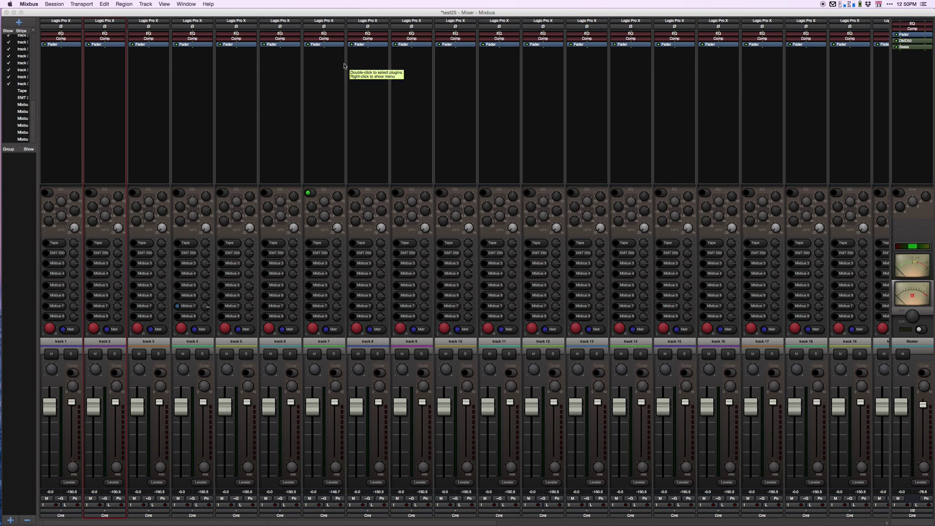
pyautogui.hotkey('ctrl', 'Left')
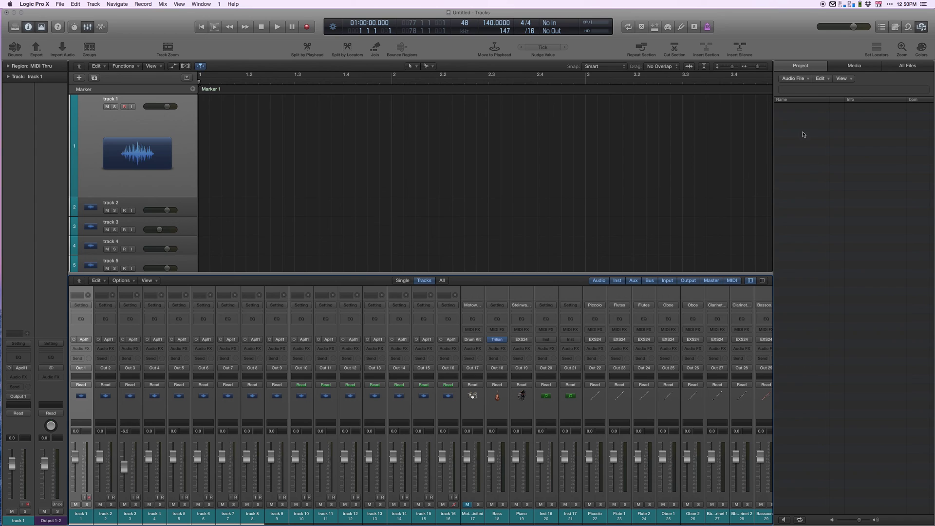
pyautogui.click(908, 27)
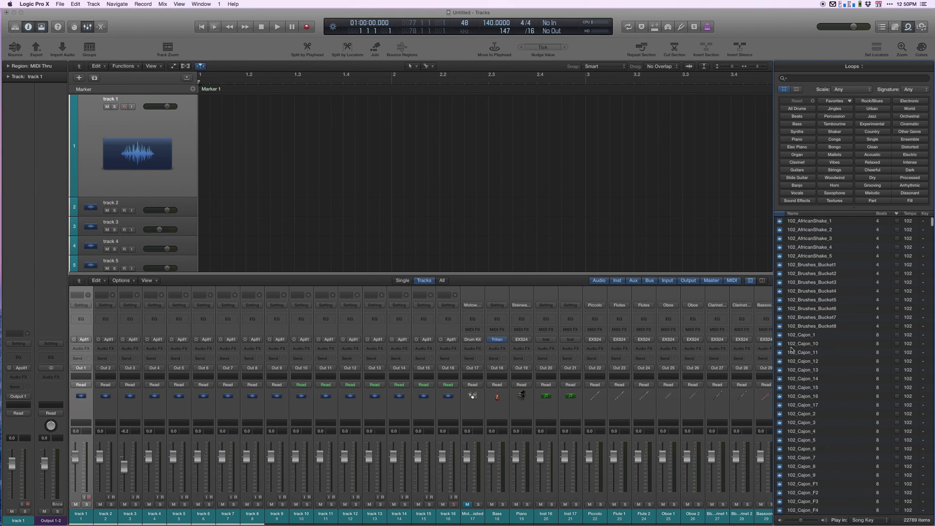
pyautogui.moveTo(805, 352); pyautogui.dragTo(209, 263)
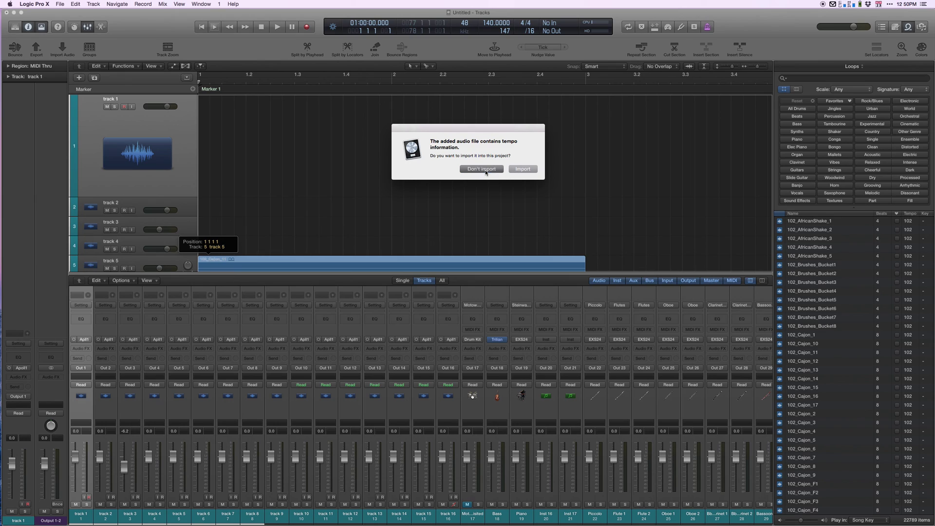
pyautogui.click(467, 170)
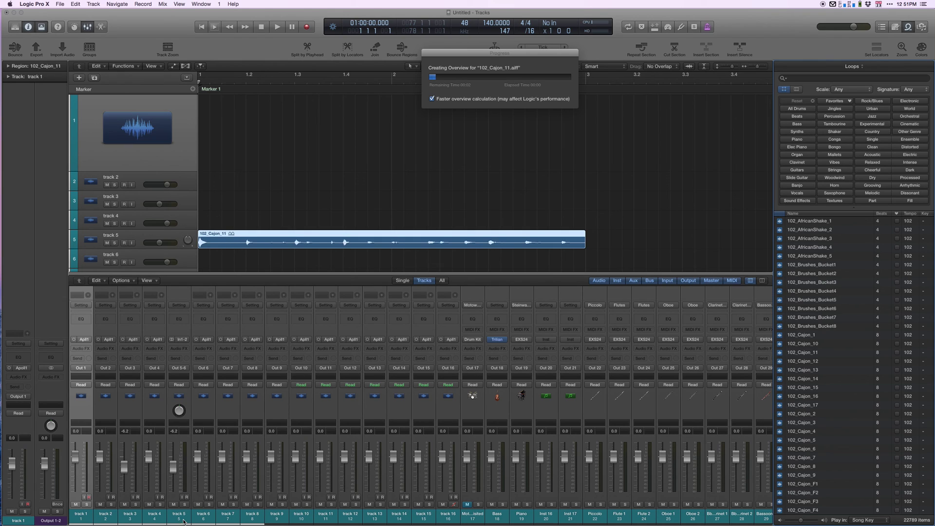
pyautogui.click(180, 482)
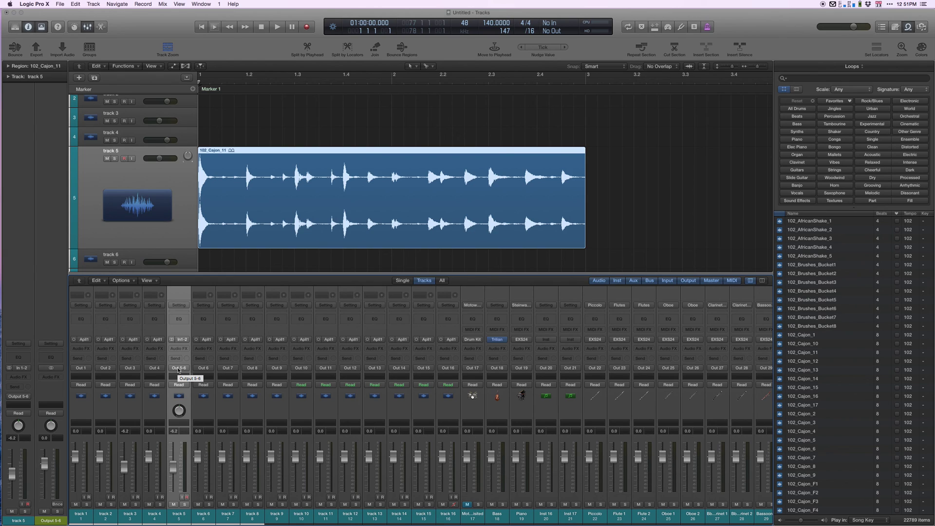
# Delete track 6, set a cycle range over the cajon region, and return to Mixbus.
pyautogui.click(205, 517)
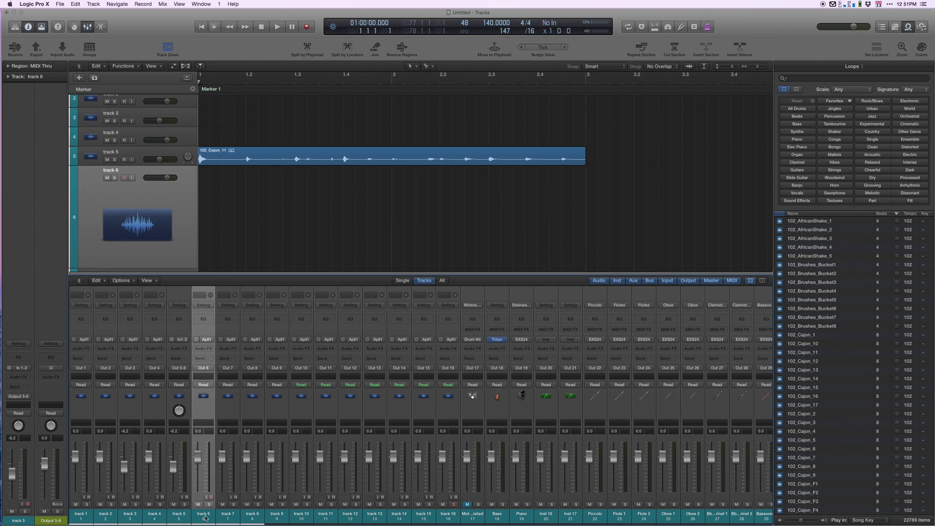
pyautogui.press('Delete')
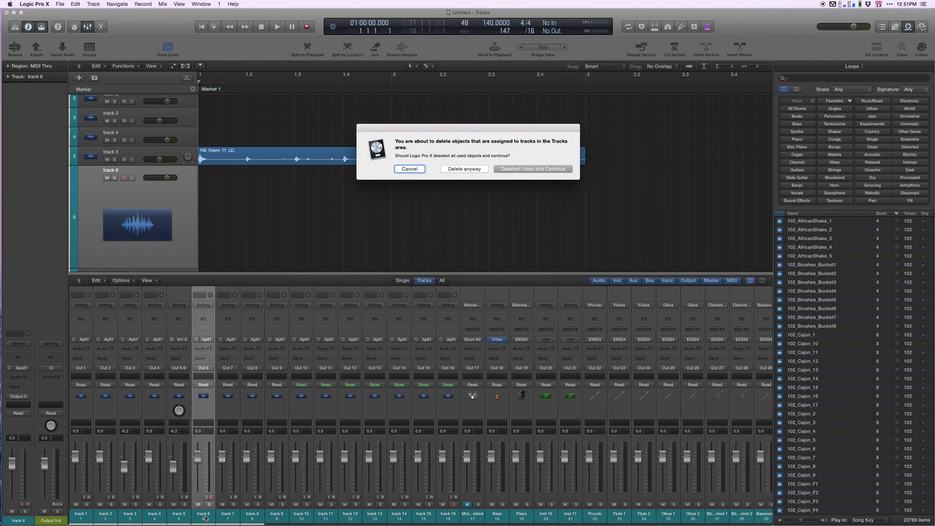
pyautogui.click(482, 171)
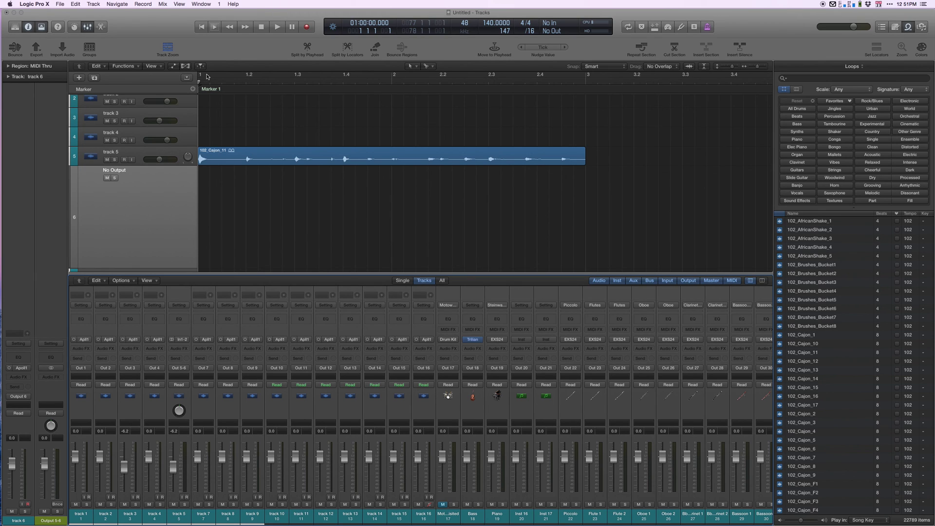
pyautogui.moveTo(203, 76); pyautogui.dragTo(586, 116)
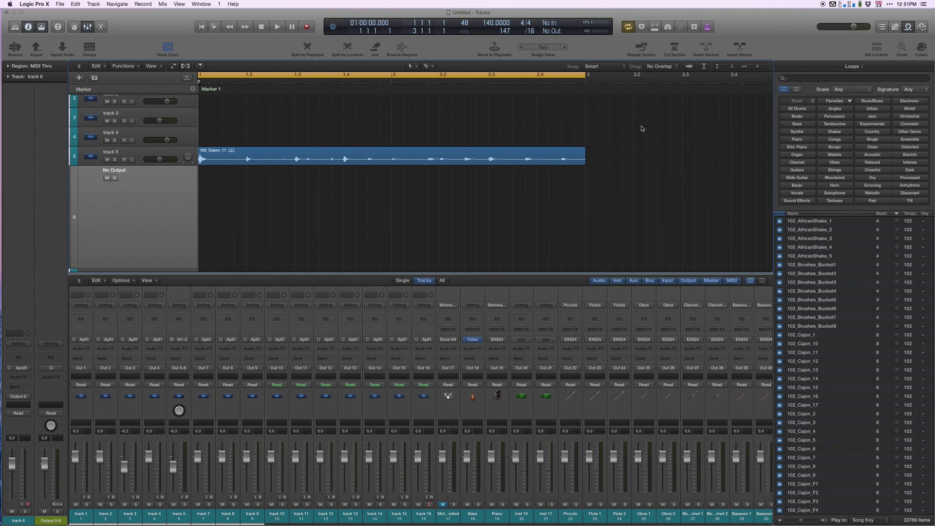
pyautogui.hotkey('ctrl', 'Right')
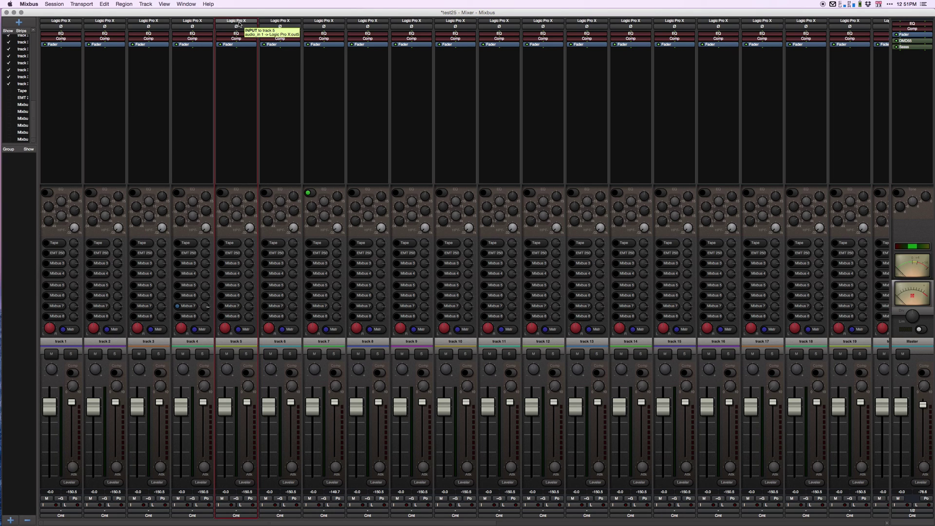
# In track 5's routing grid, add a second input port and connect Logic out6 to its right input.
pyautogui.click(237, 21)
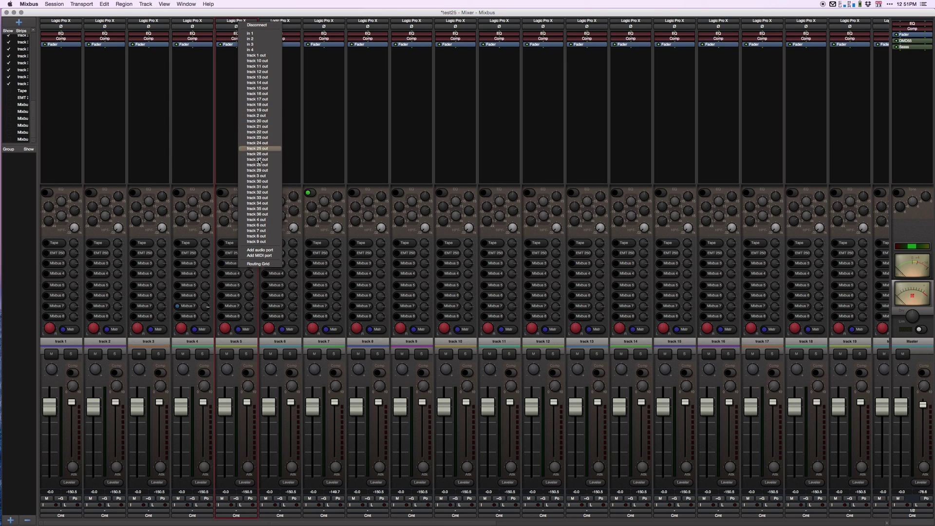
pyautogui.click(263, 264)
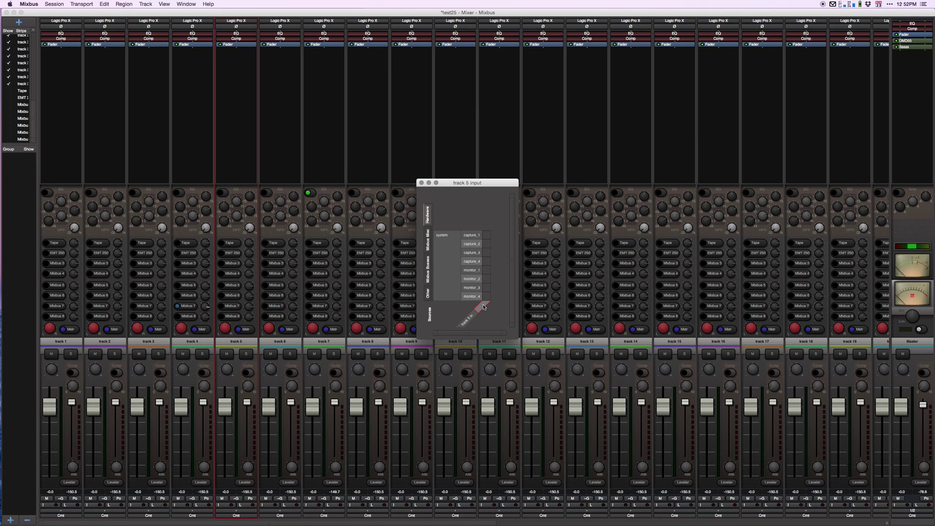
pyautogui.rightClick(483, 306)
pyautogui.moveTo(495, 308)
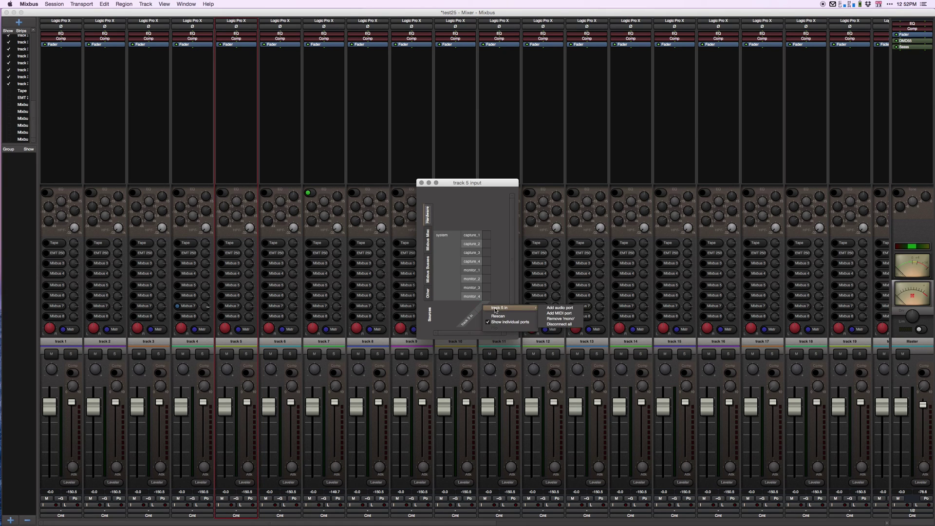
pyautogui.click(555, 308)
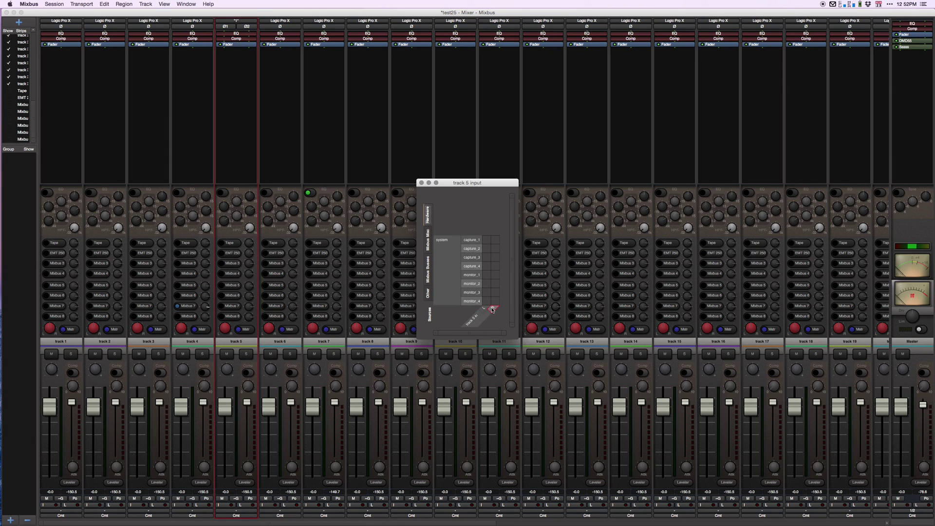
pyautogui.click(429, 293)
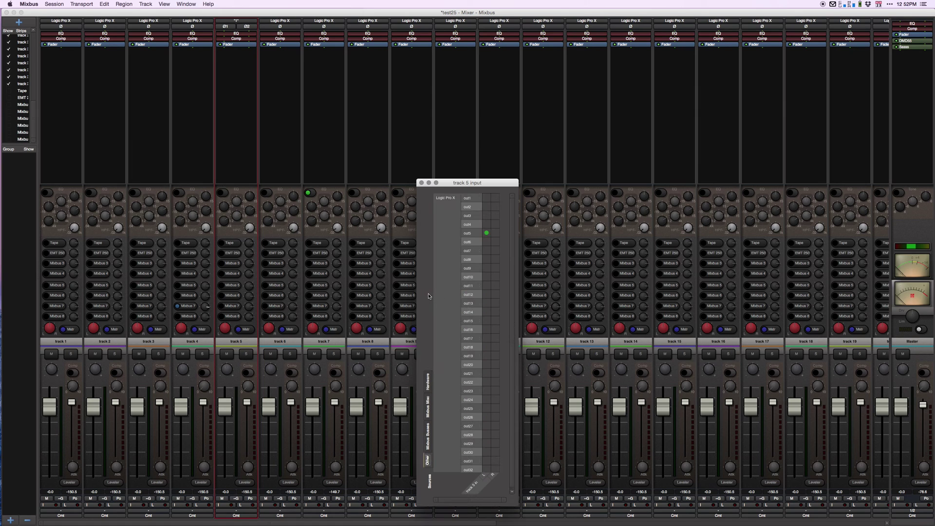
pyautogui.click(496, 242)
pyautogui.click(421, 183)
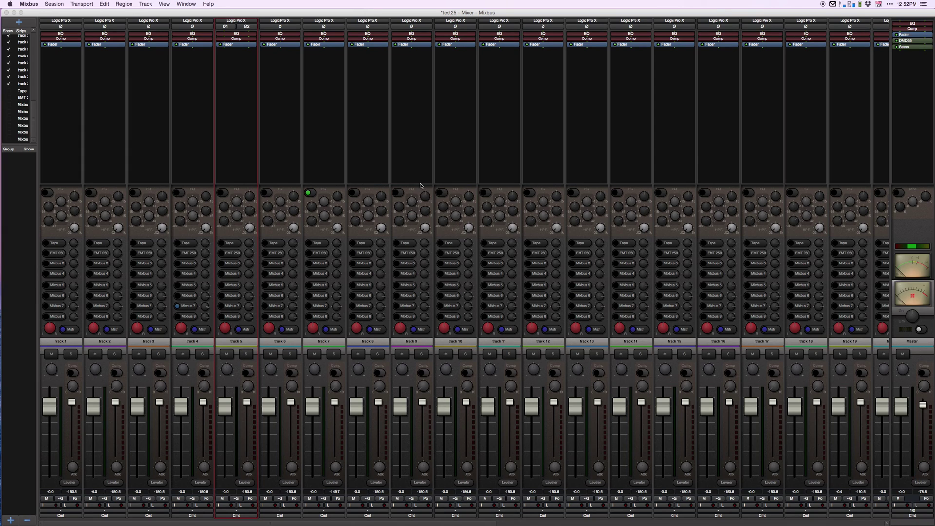
# Play the cajon loop in Logic Pro X, then back in Mixbus select track 6's channel strip.
pyautogui.hotkey('ctrl', 'Left')
pyautogui.hotkey('ctrl', 'Right')
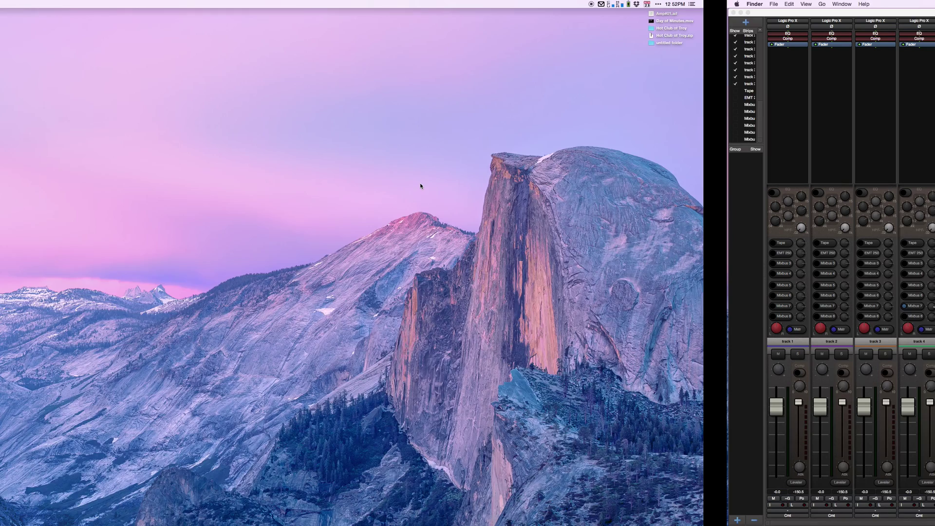
pyautogui.hotkey('ctrl', 'Right')
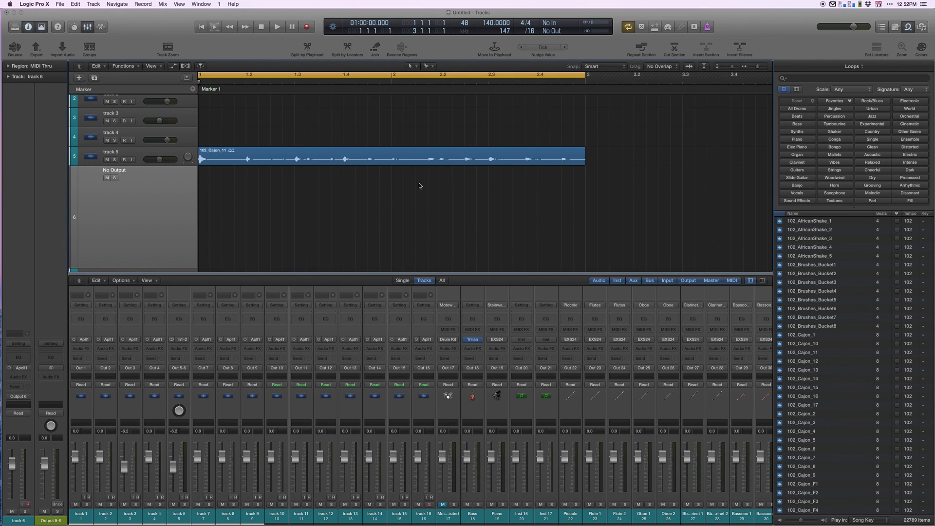
pyautogui.press('space')
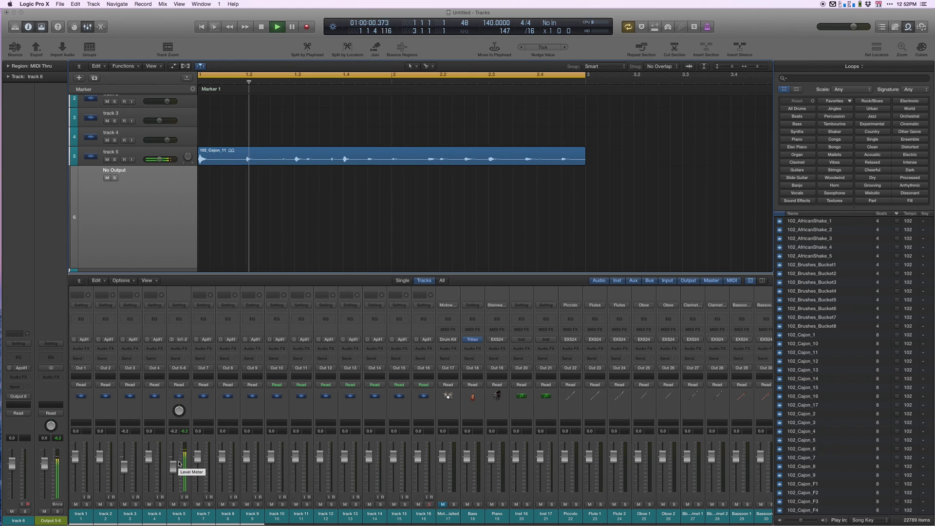
pyautogui.hotkey('ctrl', 'Left')
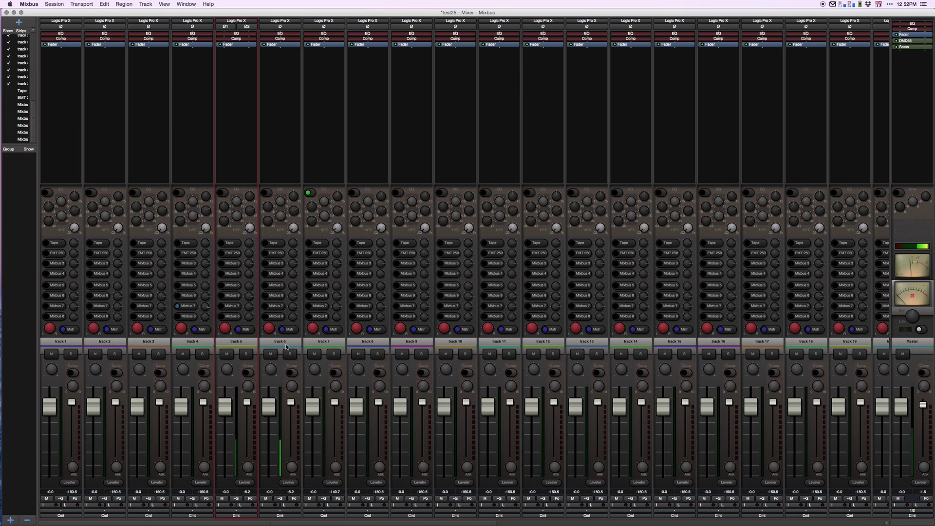
pyautogui.click(263, 159)
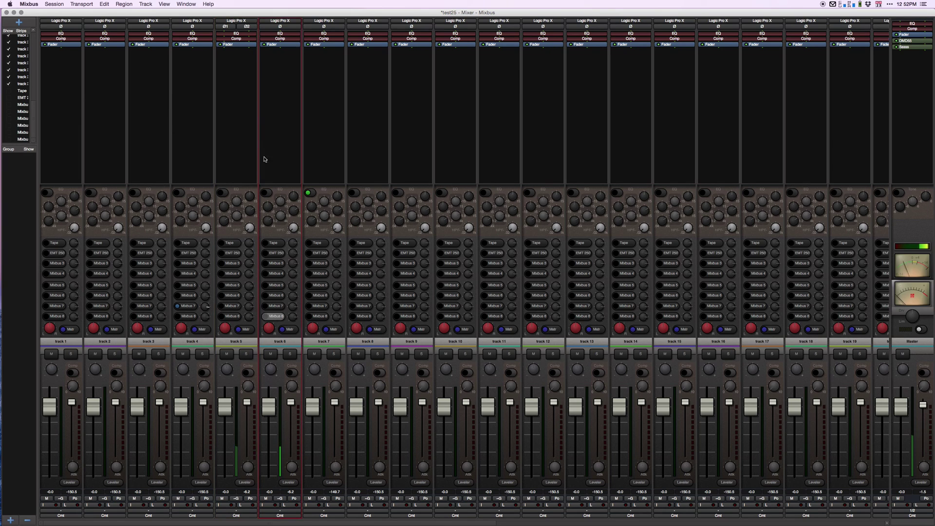
# Remove the Logic Pro X out6 connection from track 6's input in its routing grid.
pyautogui.click(281, 21)
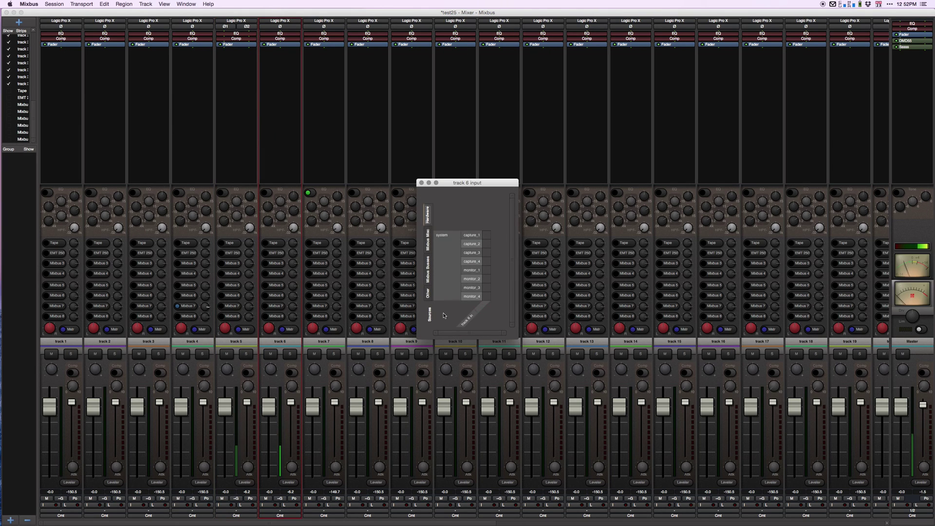
pyautogui.click(428, 292)
pyautogui.click(485, 242)
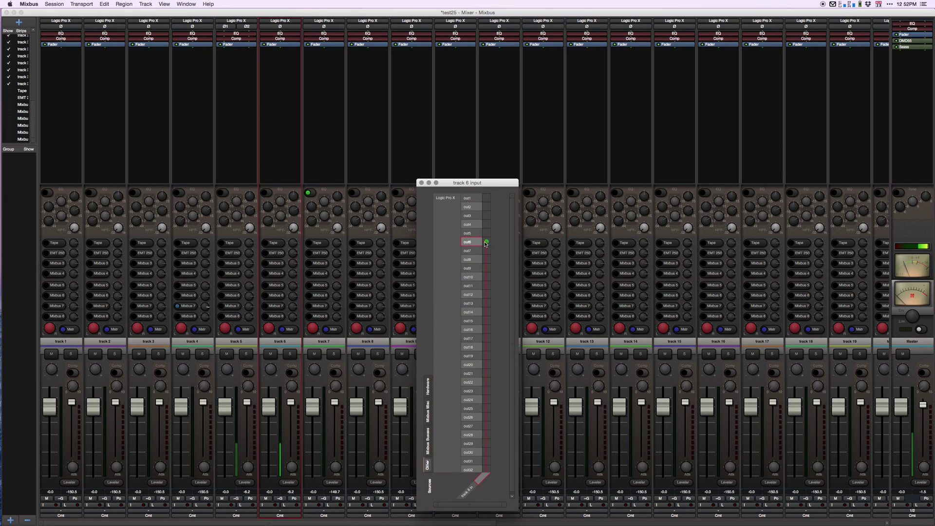
pyautogui.click(485, 242)
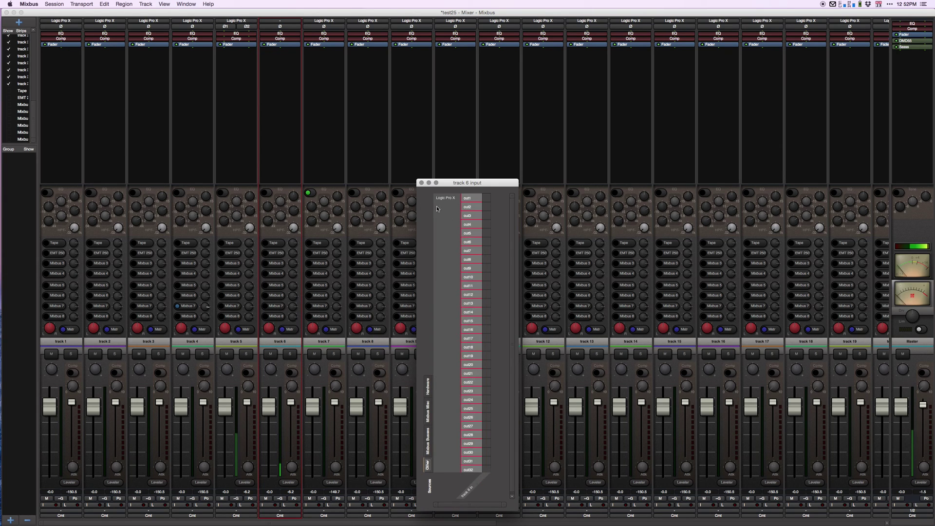
pyautogui.click(422, 182)
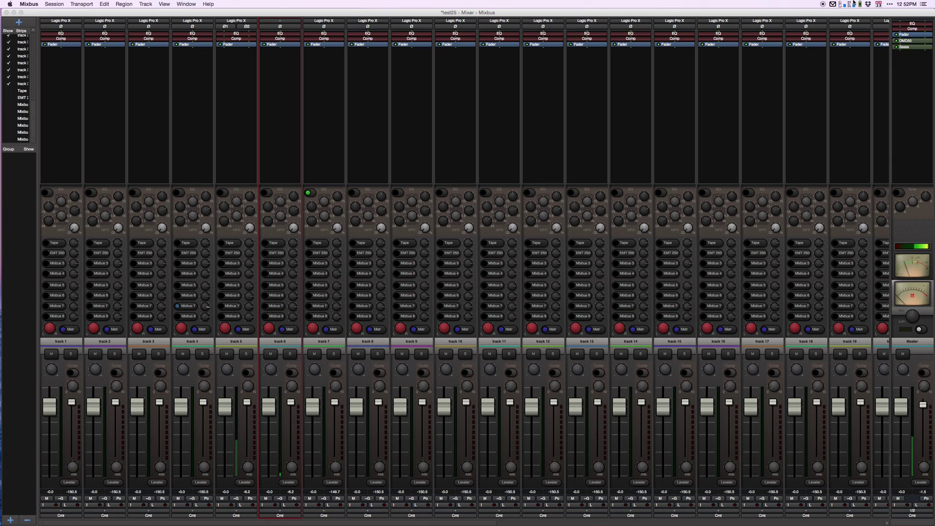